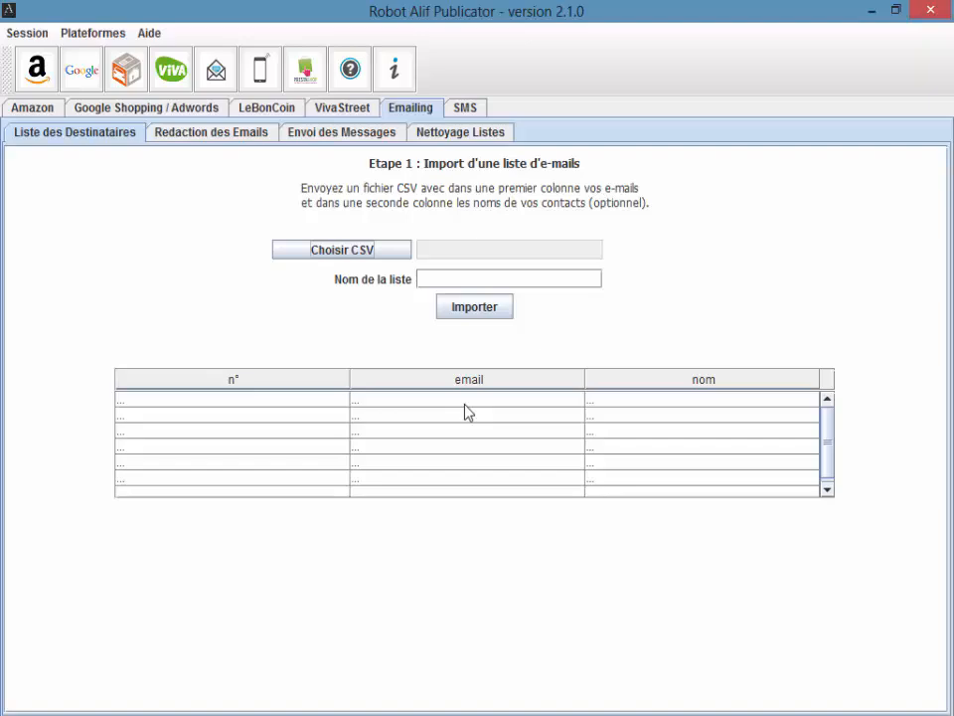
# Step: Import email mass.csv as the list MaListeDemail, then go to the Redaction des Emails page
pyautogui.click(358, 256)
pyautogui.moveTo(338, 428); pyautogui.dragTo(530, 444)
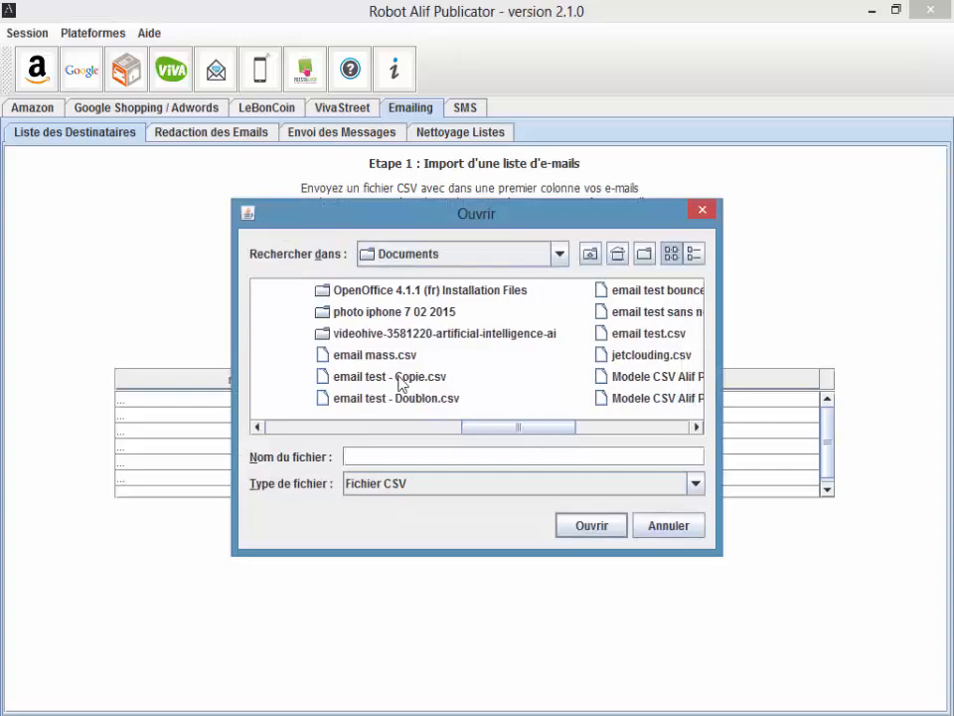
pyautogui.click(375, 355)
pyautogui.click(594, 526)
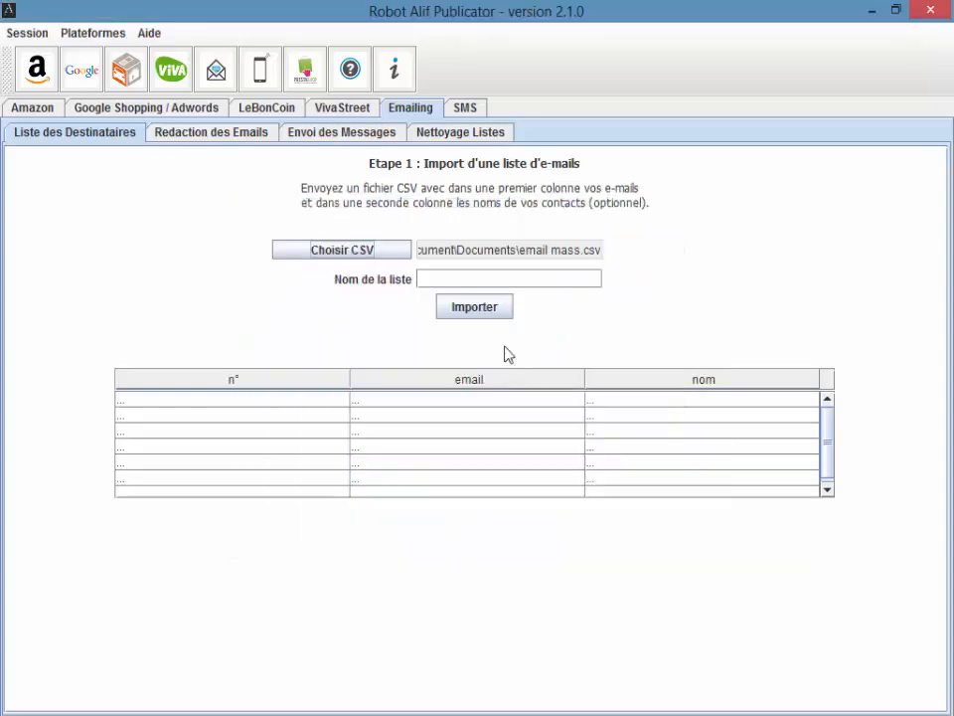
pyautogui.click(479, 281)
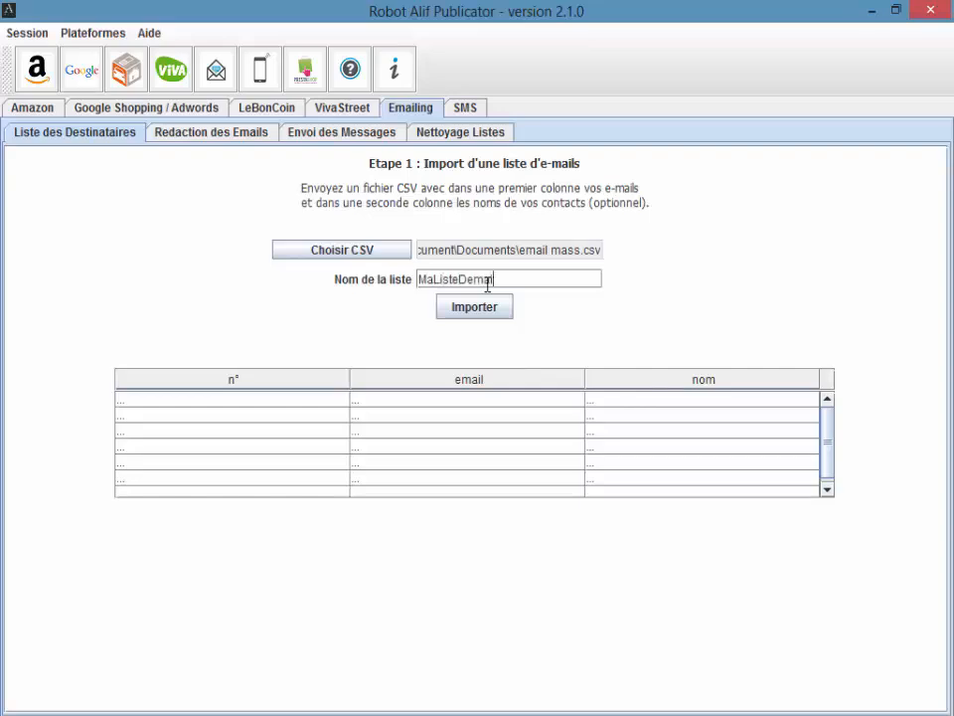
pyautogui.click(485, 305)
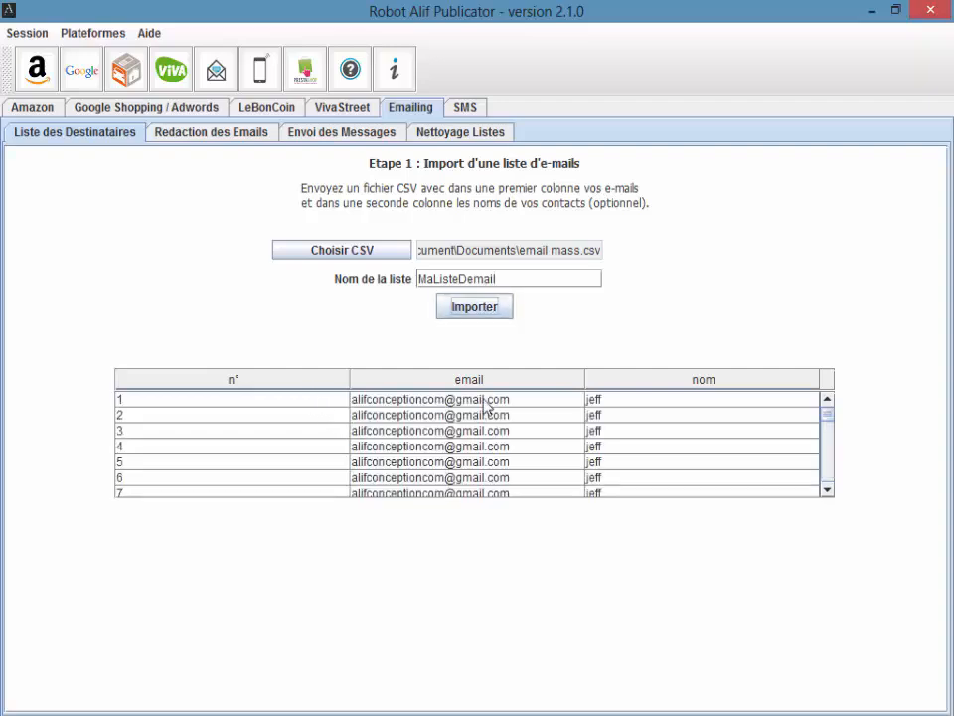
pyautogui.moveTo(831, 421); pyautogui.dragTo(701, 412)
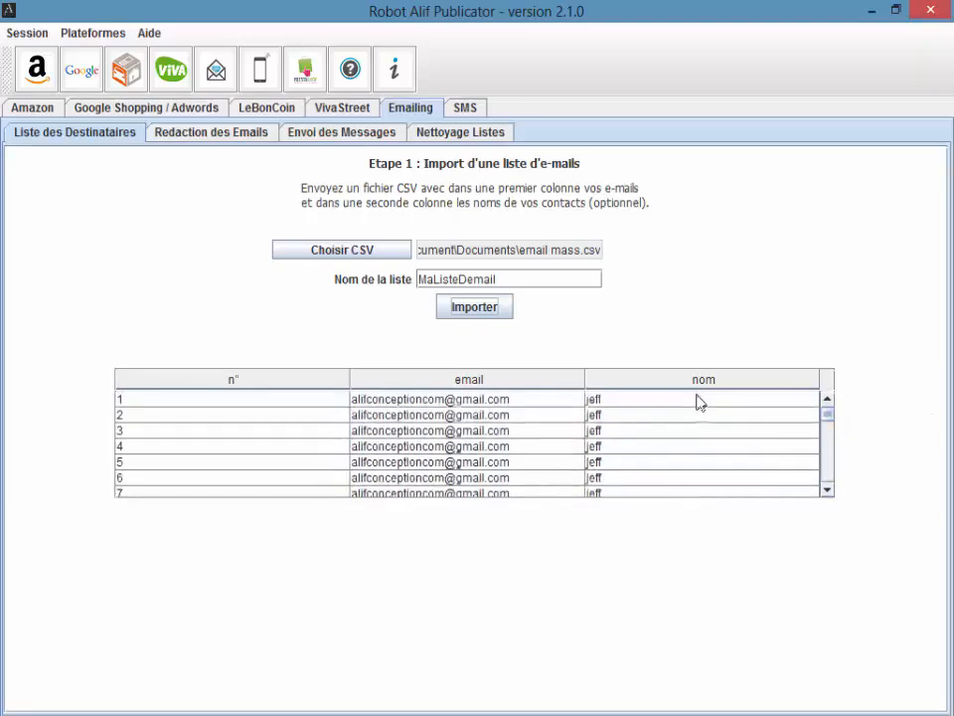
pyautogui.click(211, 137)
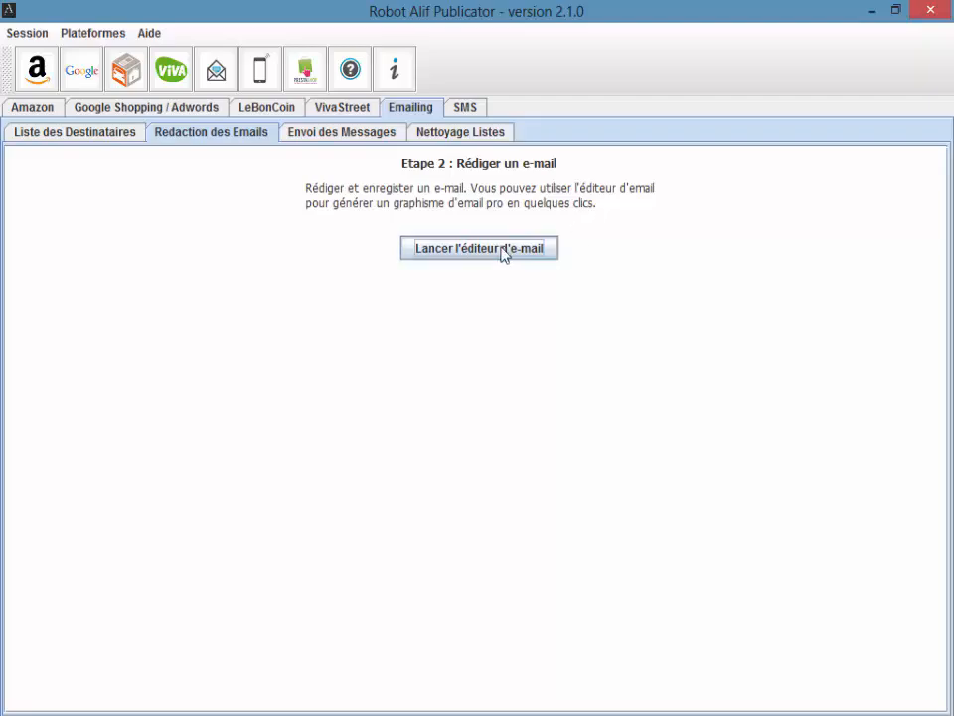
# Step: Launch the e-mail editor maximized and load the template_easymail template
pyautogui.click(421, 253)
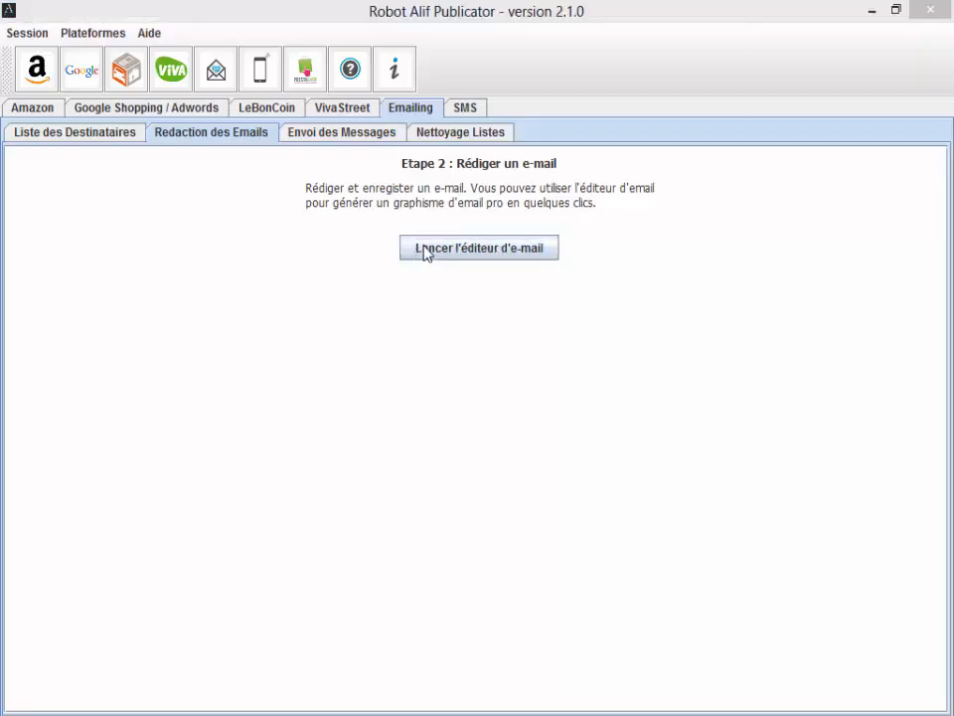
pyautogui.click(685, 11)
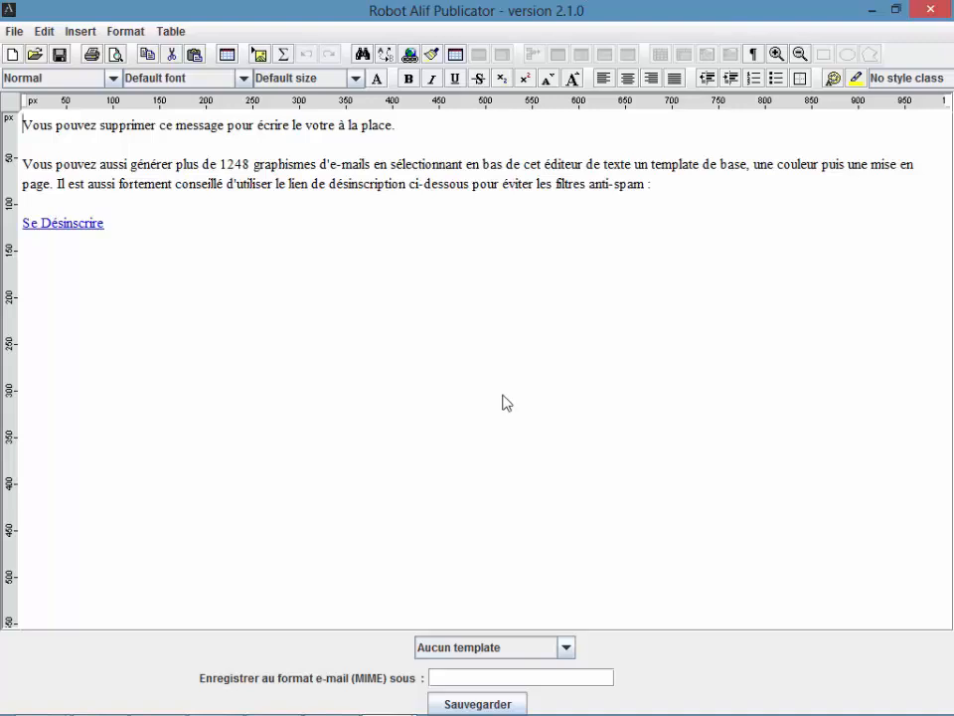
pyautogui.click(471, 651)
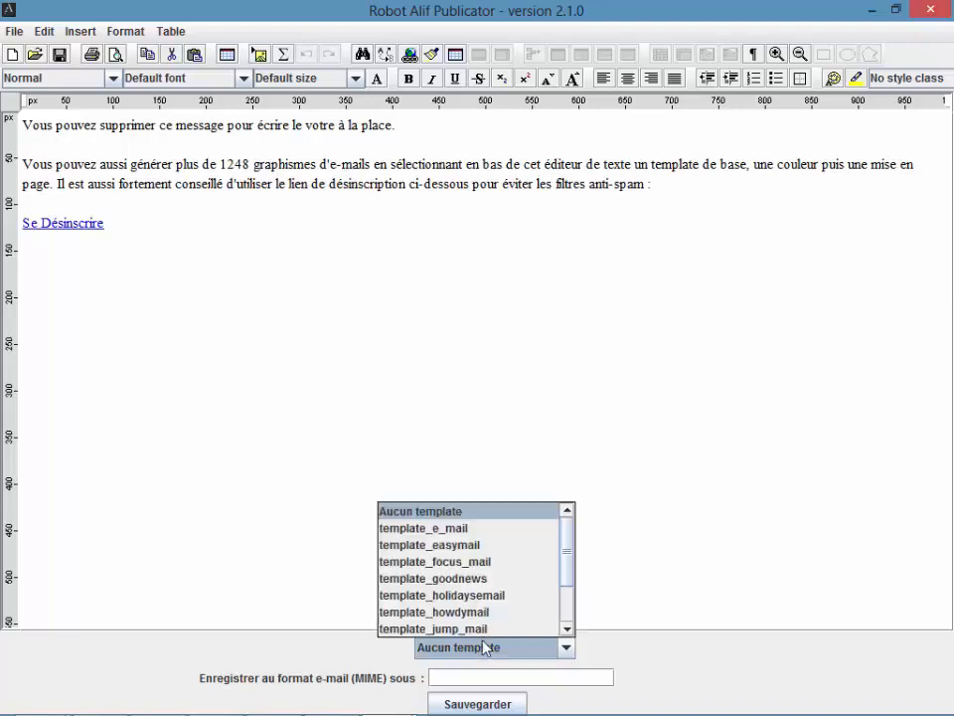
pyautogui.moveTo(570, 548)
pyautogui.mouseDown()
pyautogui.moveTo(569, 612)
pyautogui.moveTo(569, 549)
pyautogui.mouseUp()
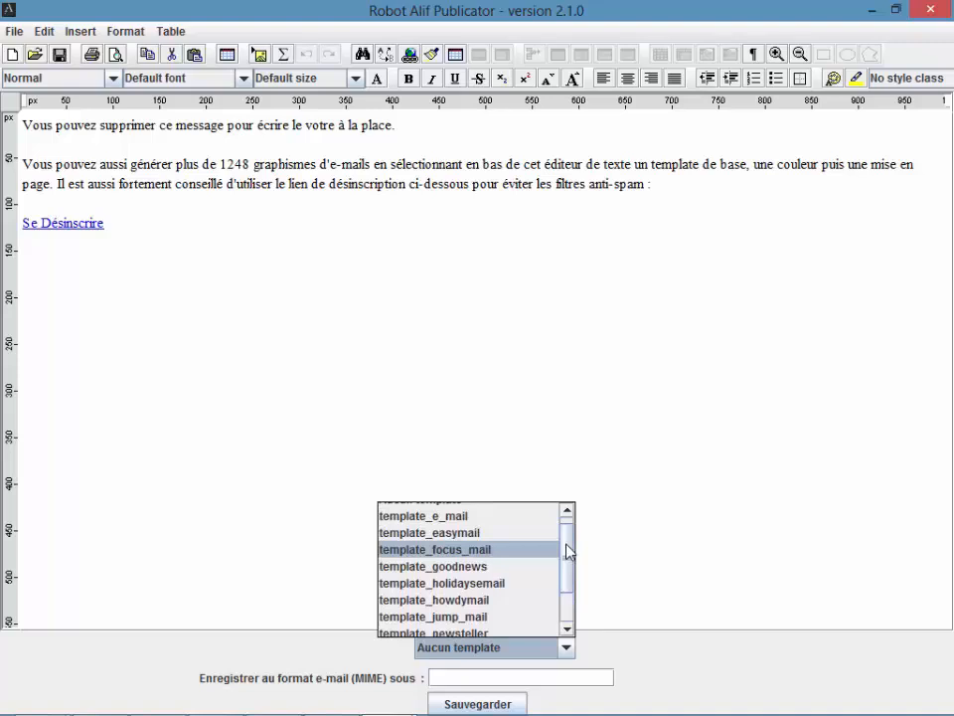
pyautogui.click(475, 537)
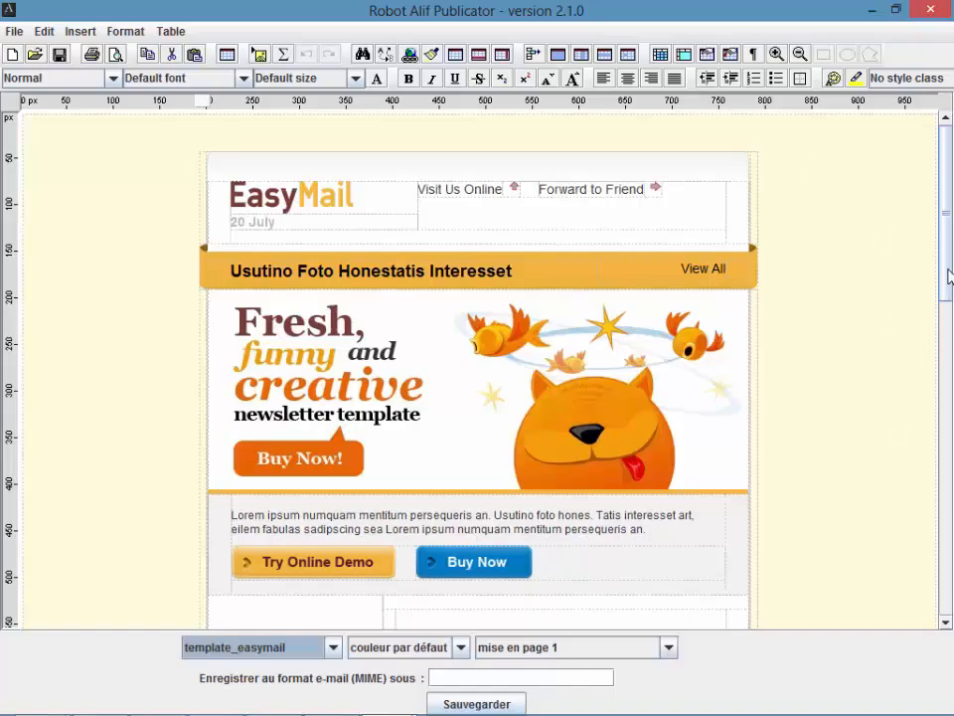
pyautogui.moveTo(949, 276); pyautogui.dragTo(915, 279)
# Step: Apply the mise en page 3 layout and review the 2 Columns product section
pyautogui.click(500, 651)
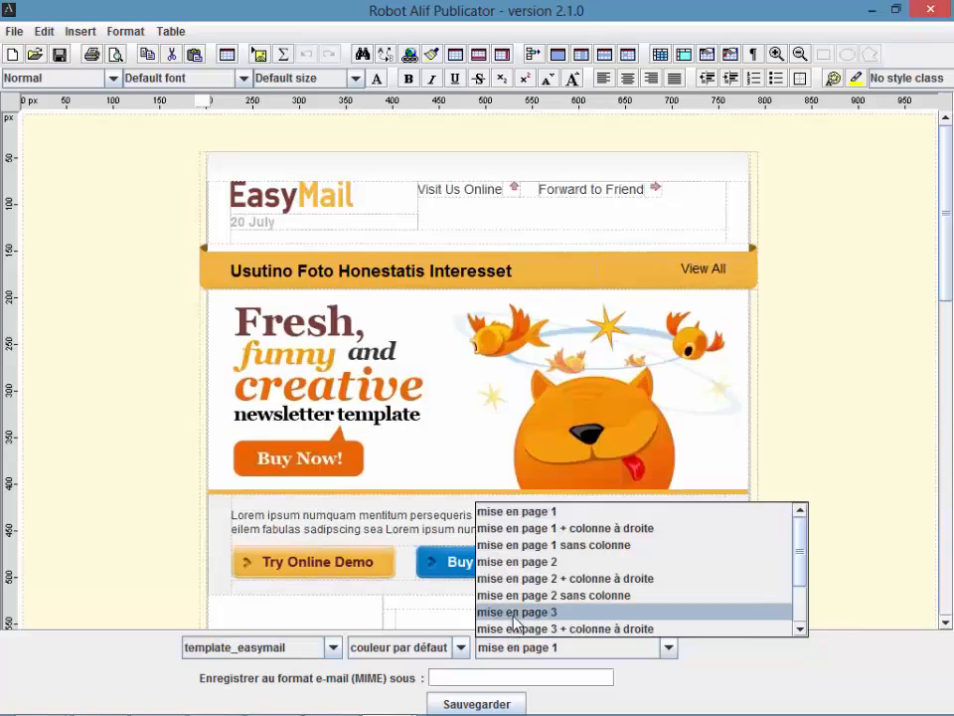
pyautogui.click(516, 612)
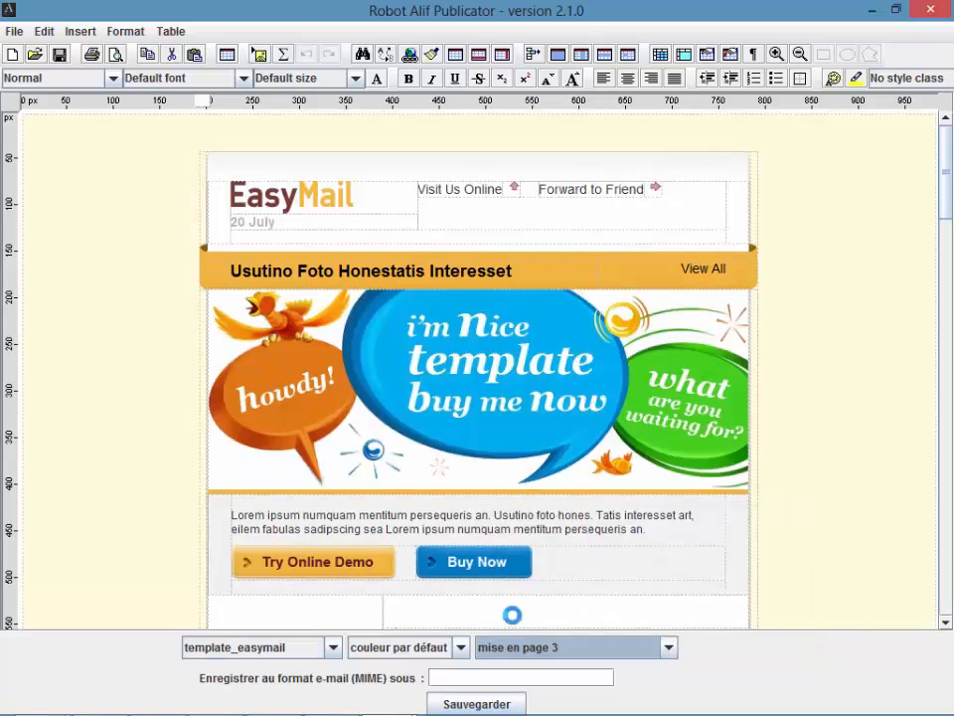
pyautogui.moveTo(946, 192); pyautogui.dragTo(948, 160)
pyautogui.moveTo(949, 213); pyautogui.dragTo(944, 239)
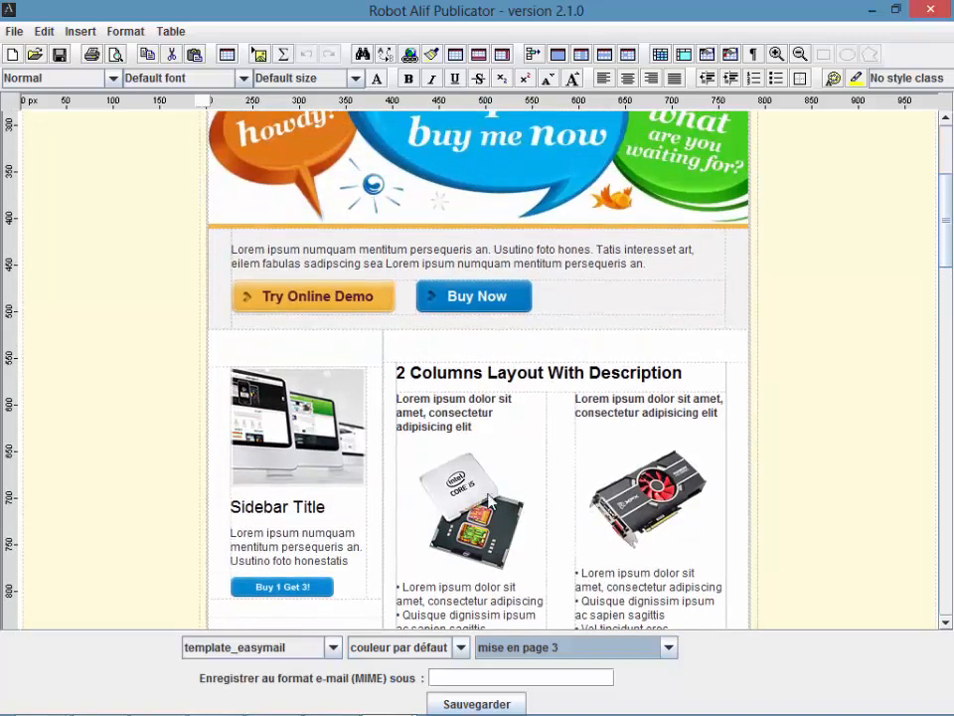
pyautogui.scroll(-3, 950, 285)
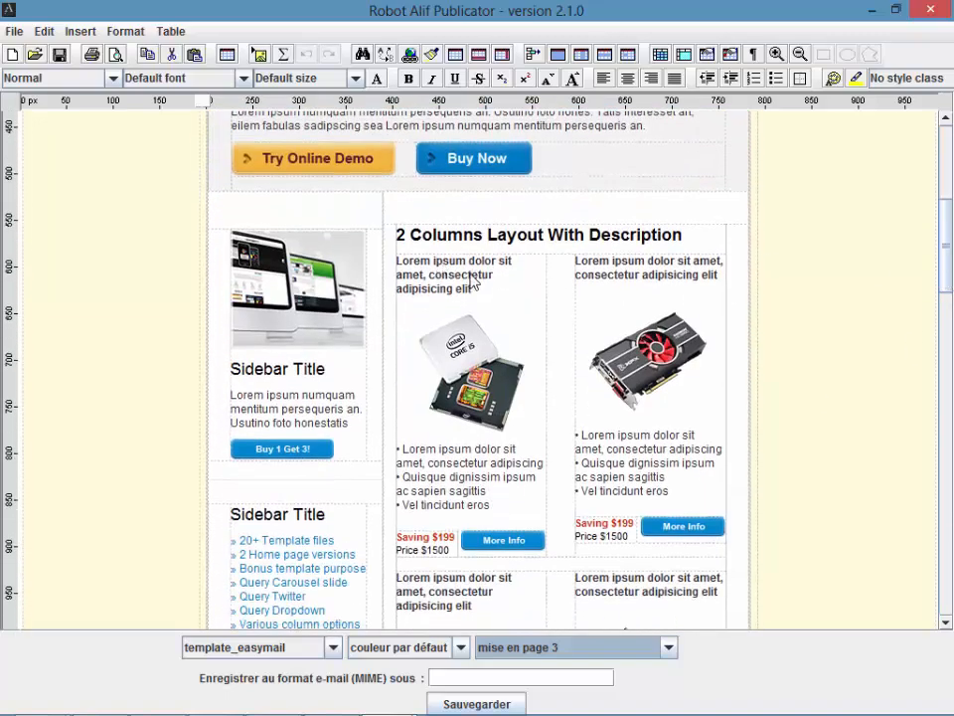
pyautogui.scroll(-2, 712, 214)
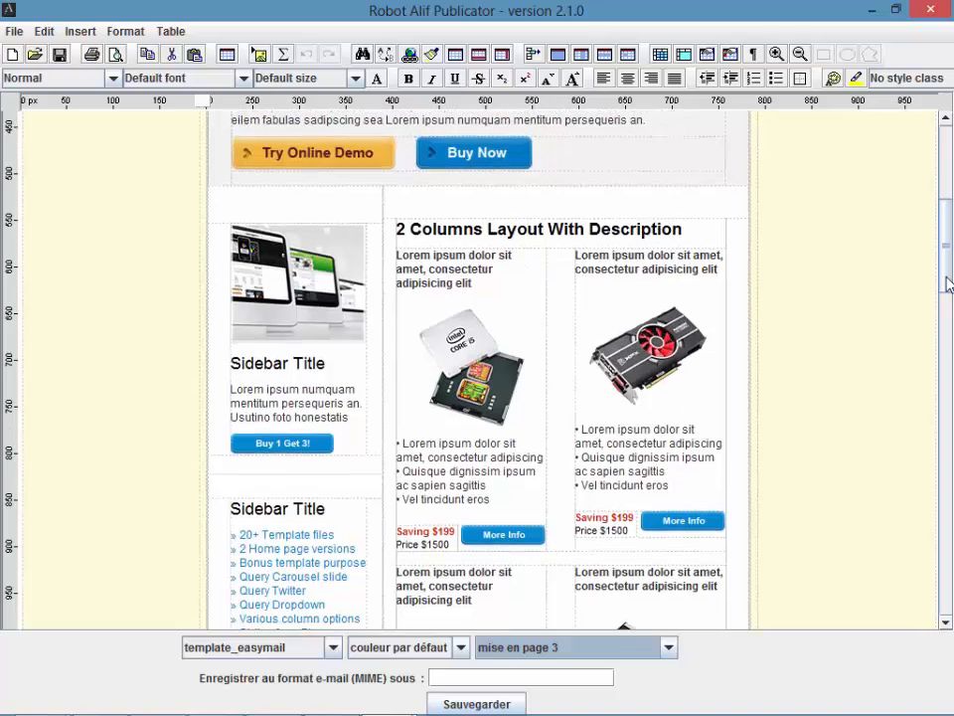
pyautogui.moveTo(943, 298)
pyautogui.mouseDown()
pyautogui.moveTo(946, 323)
pyautogui.moveTo(947, 278)
pyautogui.mouseUp()
pyautogui.click(646, 338)
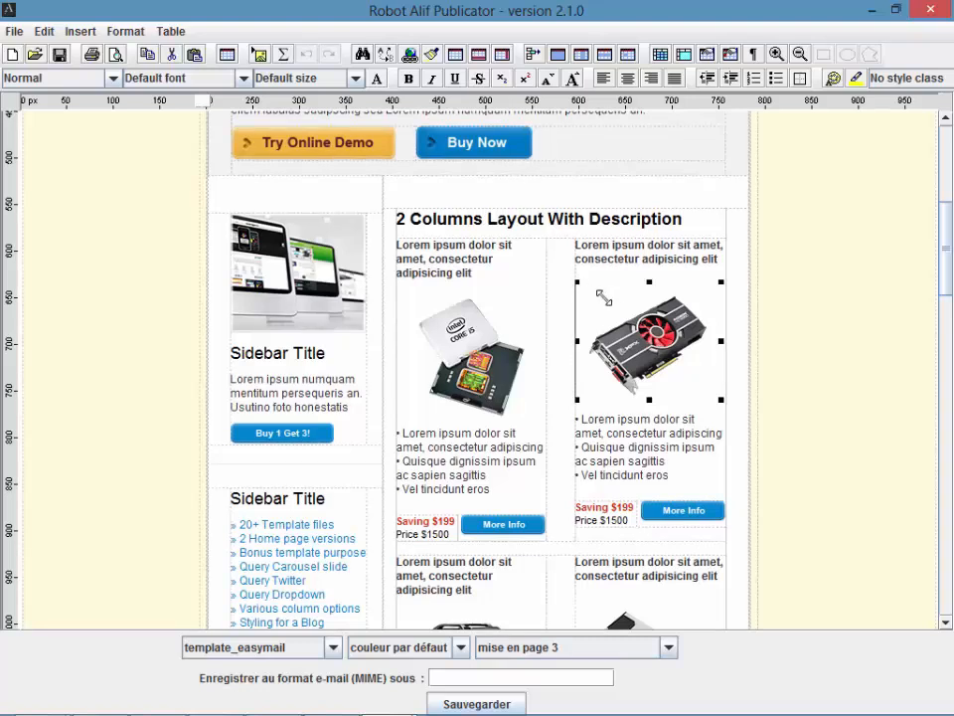
# Step: Shrink the graphics-card picture to a thumbnail, then restore it to full size
pyautogui.scroll(1, 631, 314)
pyautogui.moveTo(722, 418); pyautogui.dragTo(642, 362)
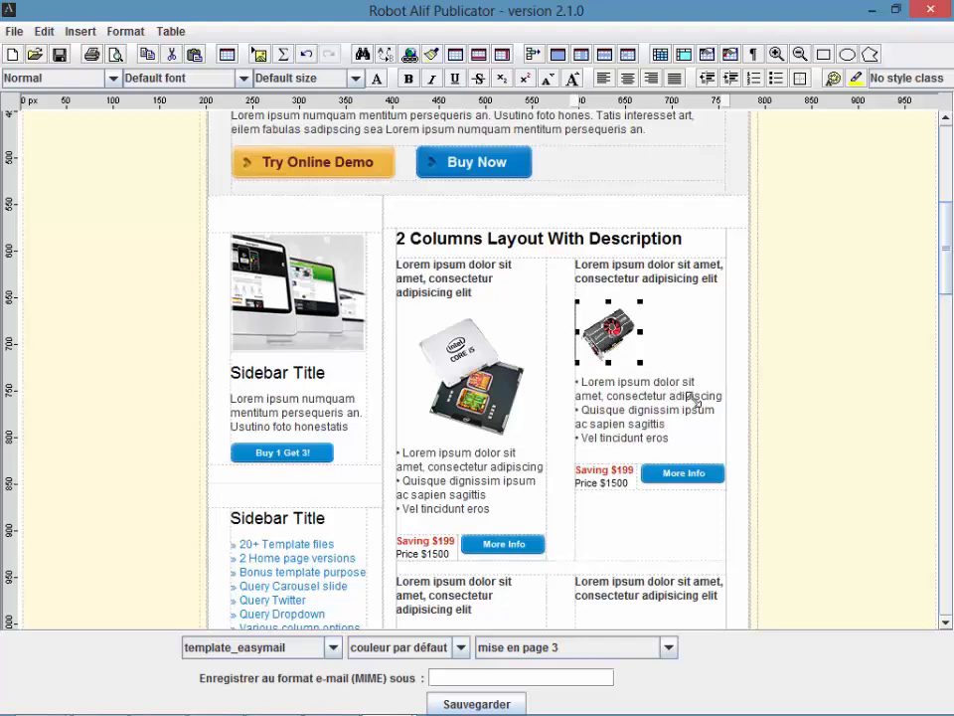
pyautogui.moveTo(641, 362); pyautogui.dragTo(714, 408)
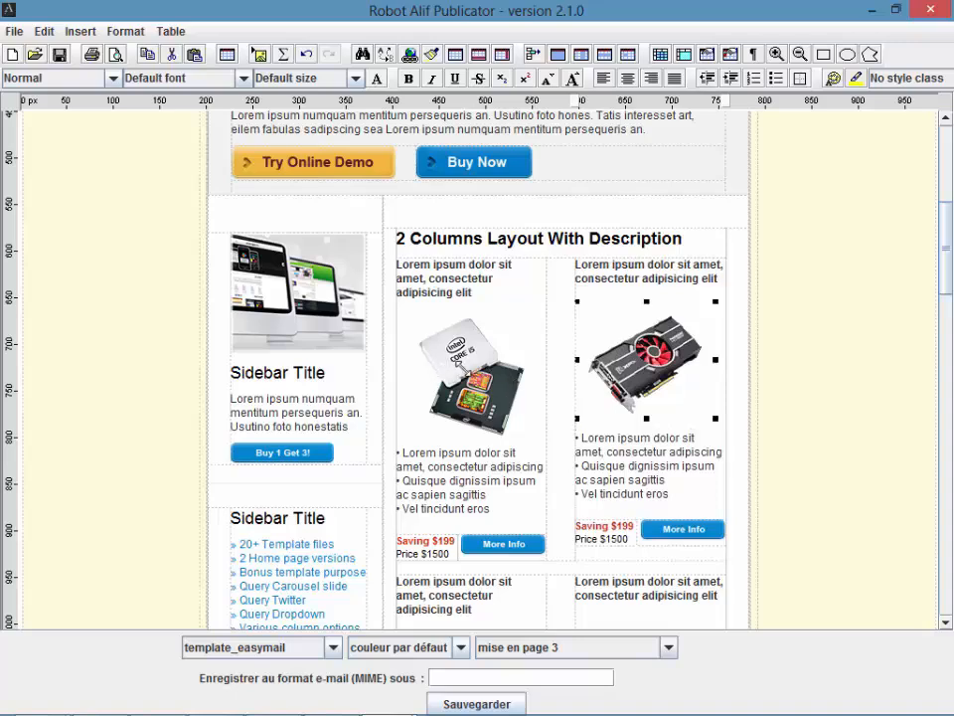
# Step: Cut the Intel picture and paste a copy of the graphics-card picture into the left column
pyautogui.click(459, 366)
pyautogui.rightClick(464, 366)
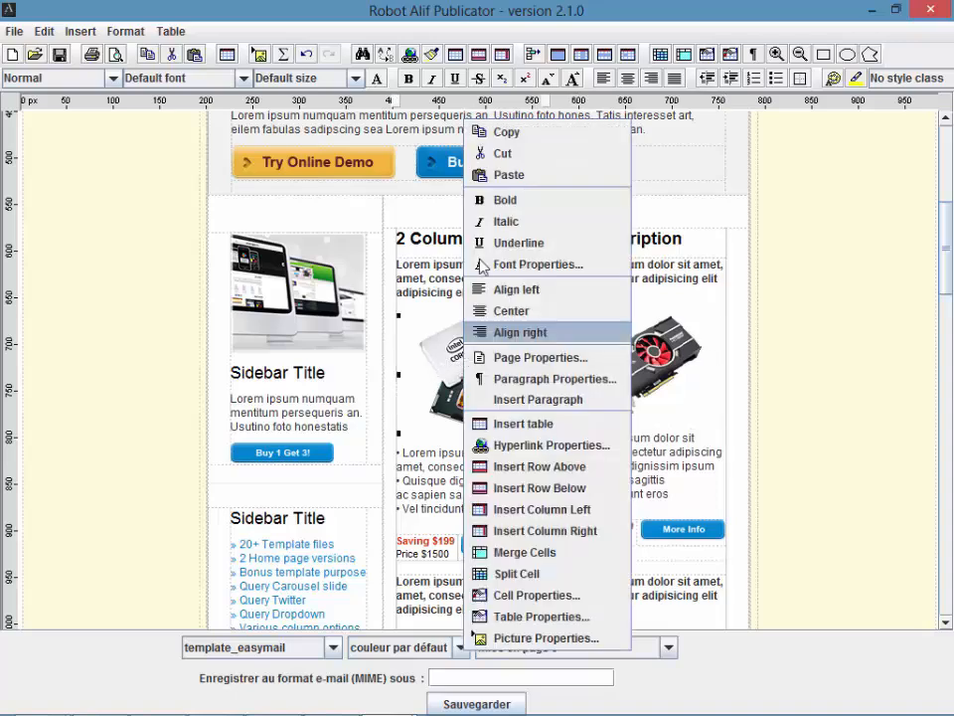
pyautogui.click(502, 153)
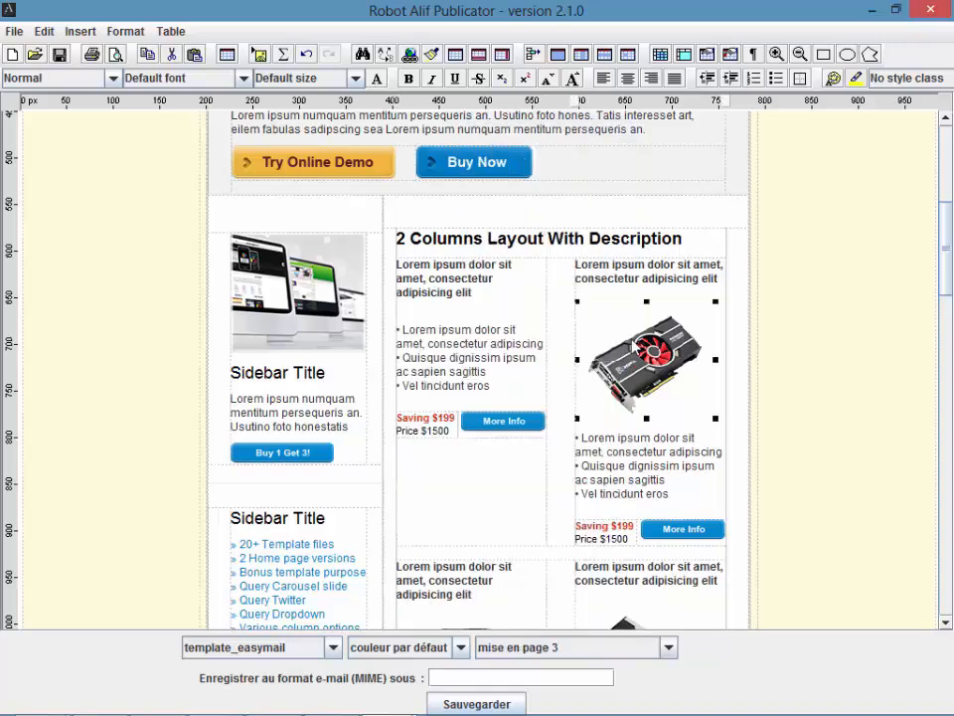
pyautogui.rightClick(634, 344)
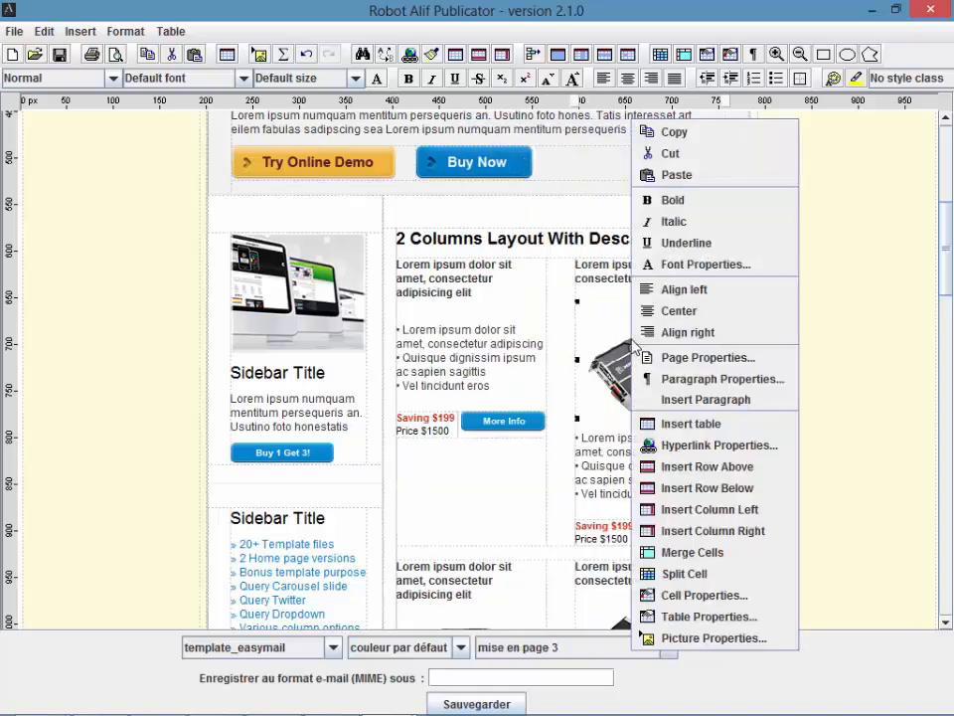
pyautogui.click(674, 133)
pyautogui.rightClick(446, 316)
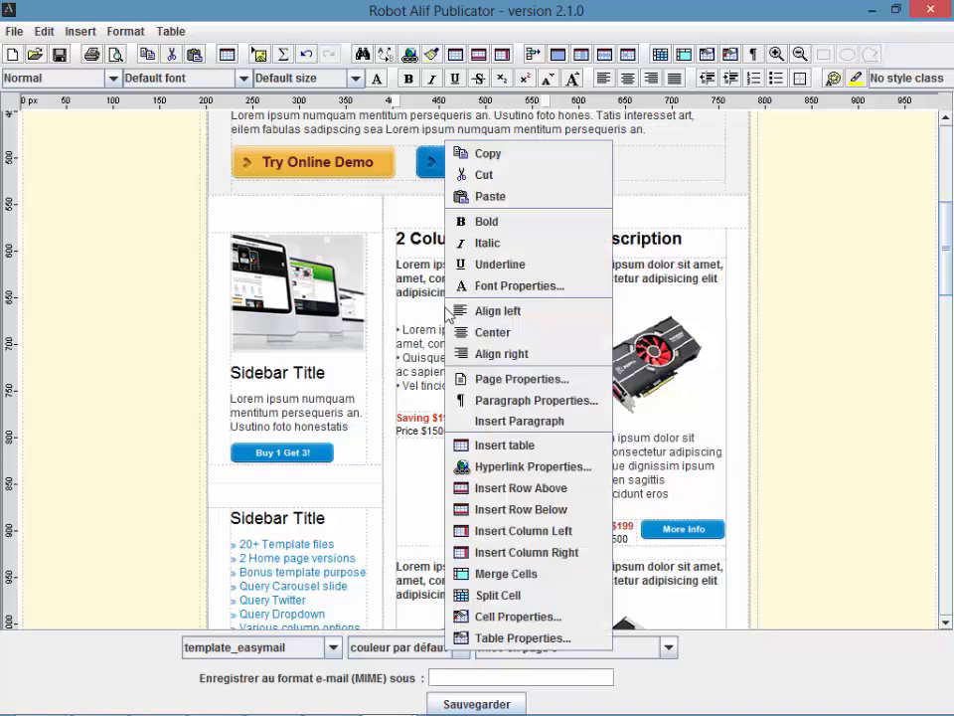
pyautogui.click(479, 198)
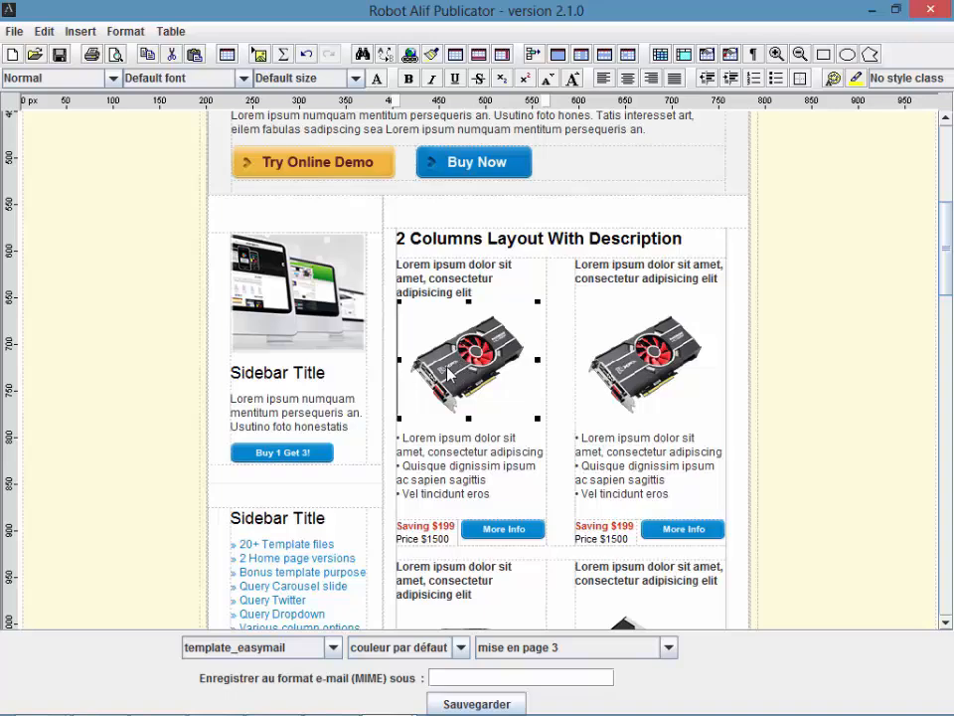
pyautogui.scroll(5, 925, 114)
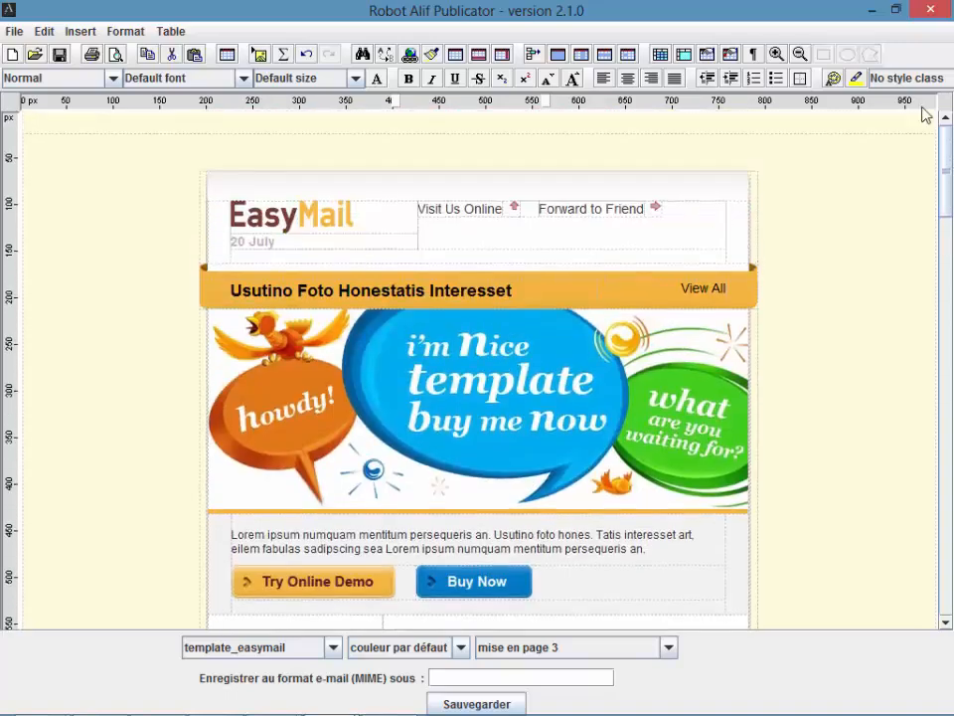
# Step: Insert the ordinateur portable.jpg picture into the first column and shrink it
pyautogui.click(78, 32)
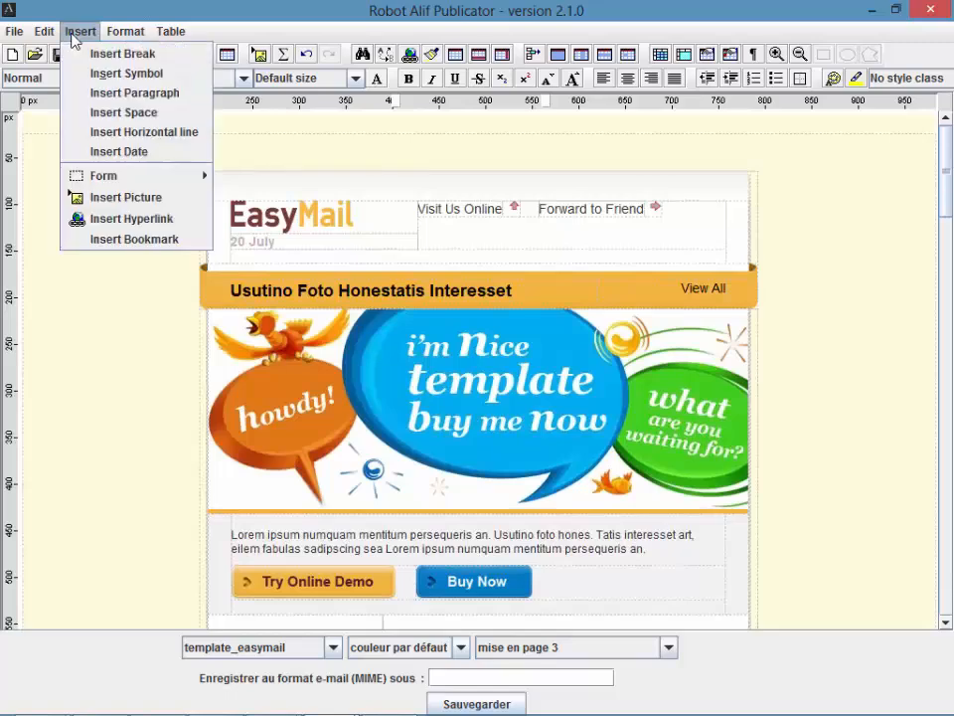
pyautogui.click(135, 197)
pyautogui.click(563, 294)
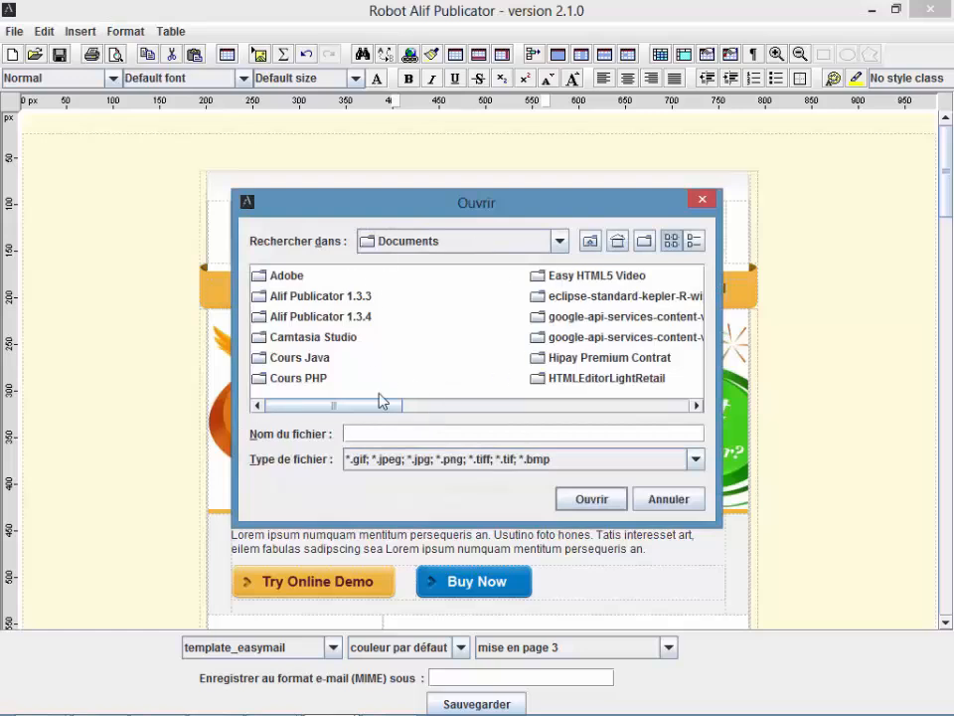
pyautogui.moveTo(373, 404); pyautogui.dragTo(536, 419)
pyautogui.click(609, 358)
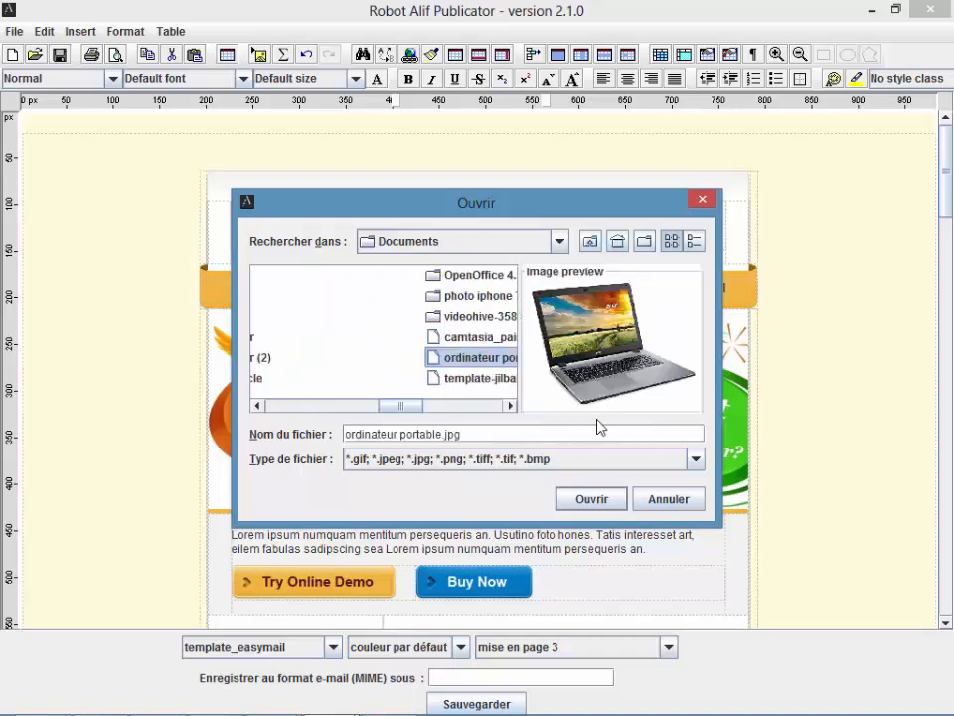
pyautogui.click(580, 504)
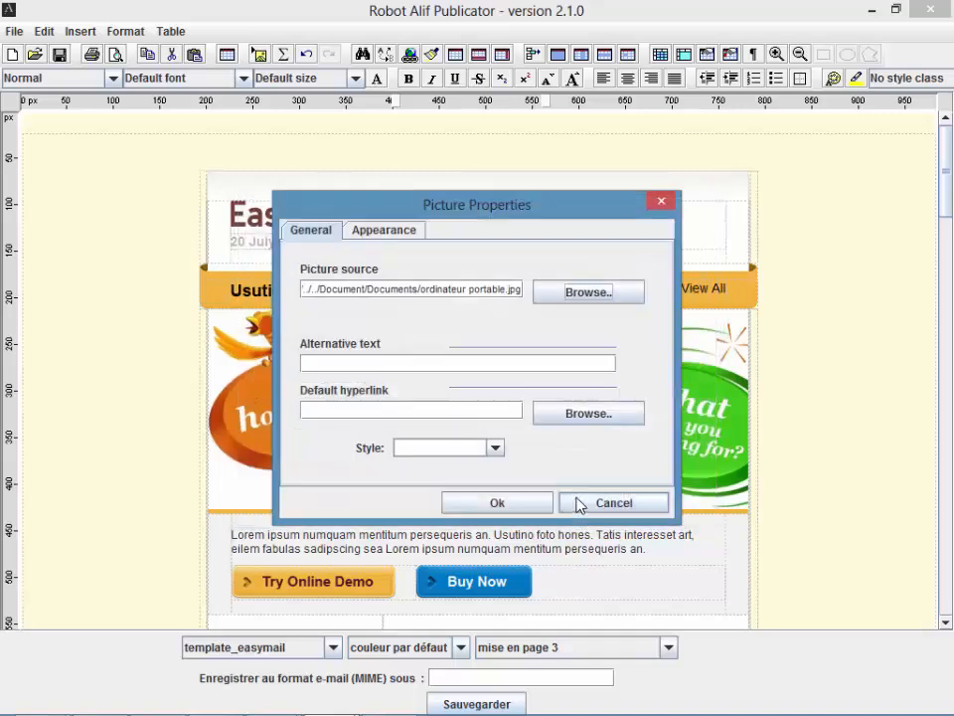
pyautogui.click(500, 503)
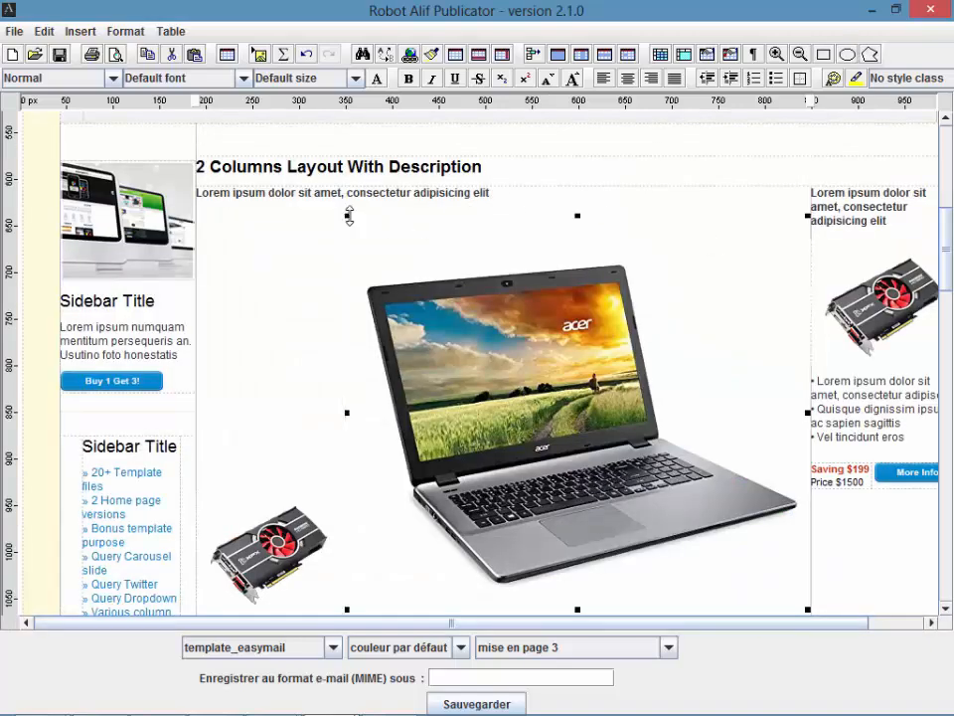
pyautogui.moveTo(341, 210); pyautogui.dragTo(485, 307)
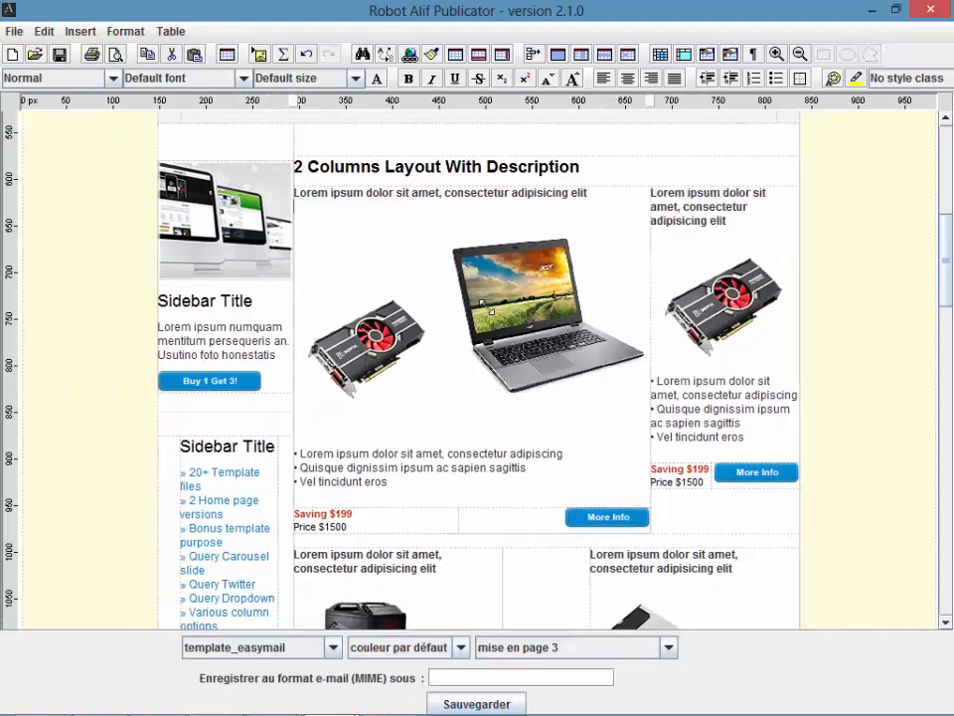
# Step: Cut the graphics-card image from that column and shrink the laptop picture to fit
pyautogui.click(368, 333)
pyautogui.rightClick(372, 329)
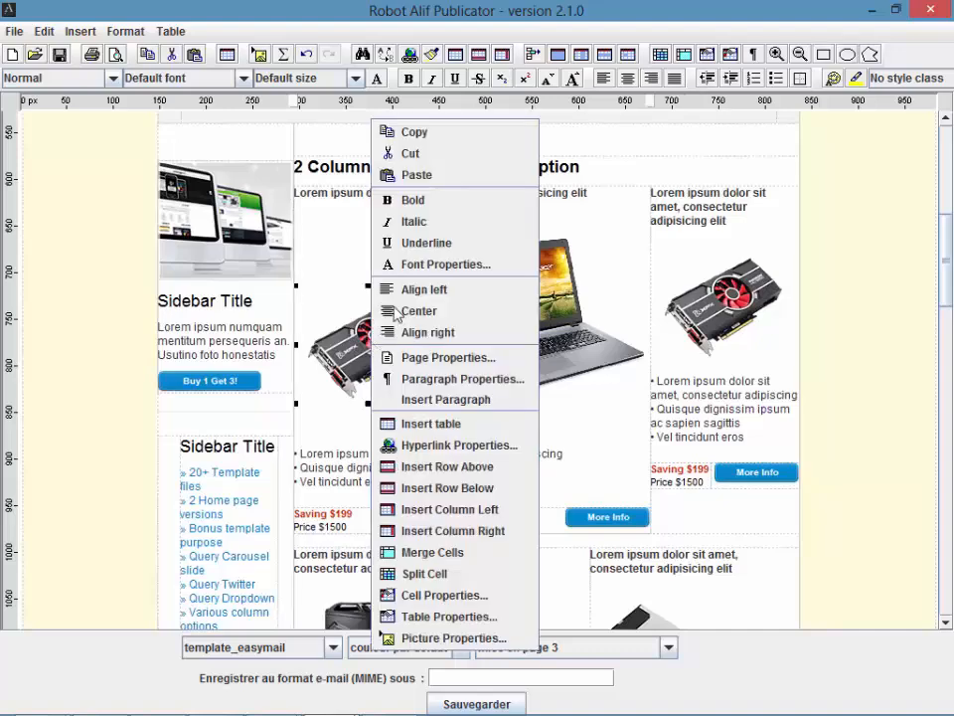
pyautogui.click(410, 154)
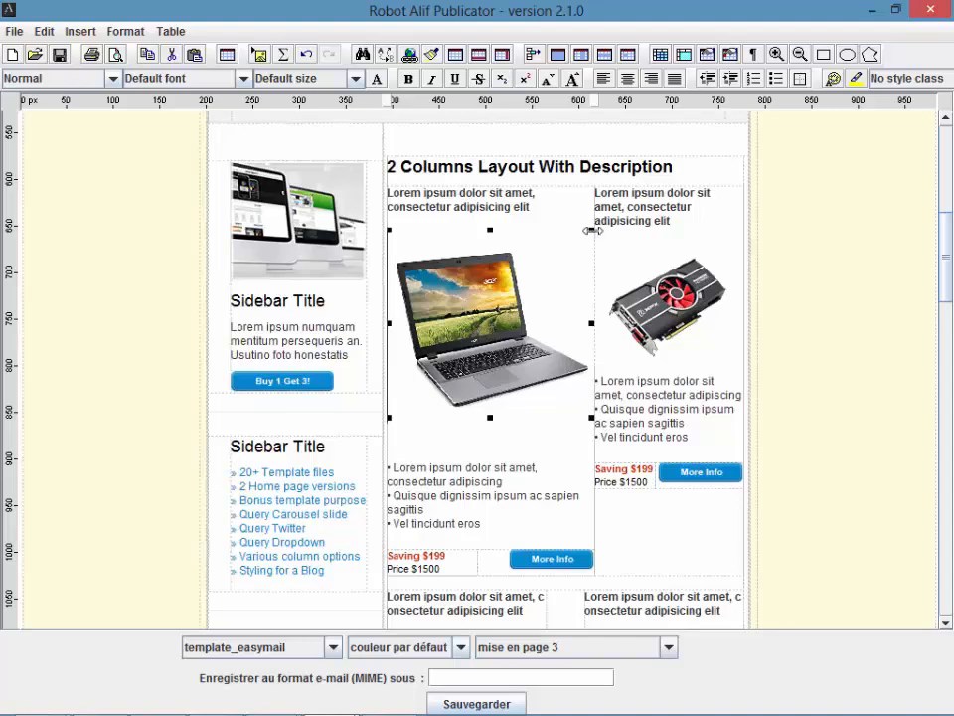
pyautogui.moveTo(540, 268); pyautogui.dragTo(502, 261)
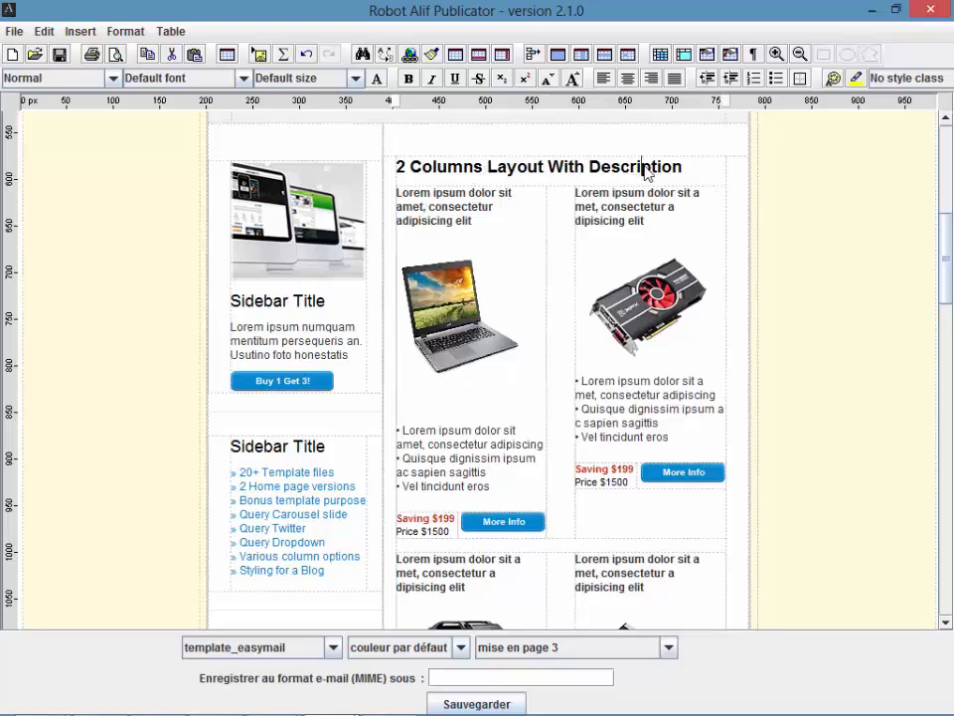
# Step: Change the section title to PC PORTABLE EN PROMO
pyautogui.moveTo(686, 167); pyautogui.dragTo(398, 168)
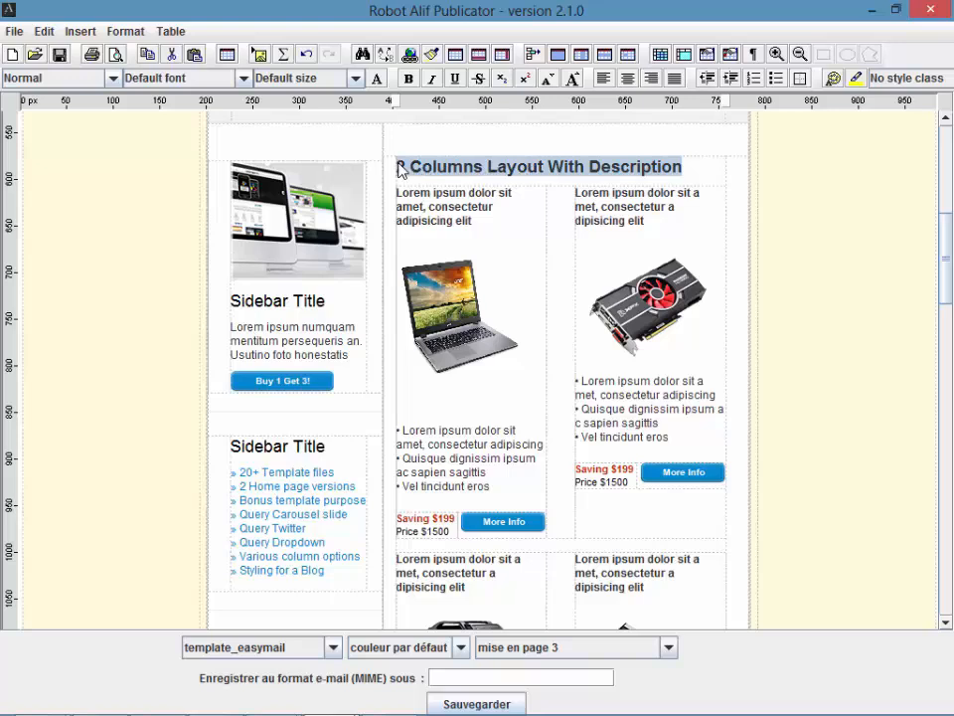
pyautogui.press('Delete')
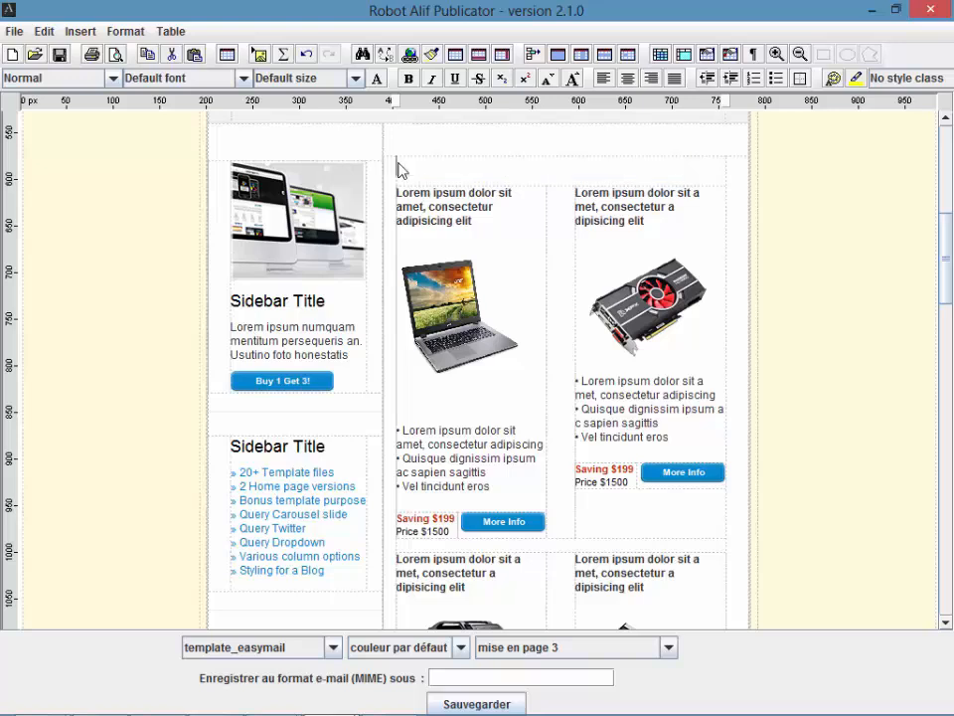
pyautogui.write('PC PORTABLE ')
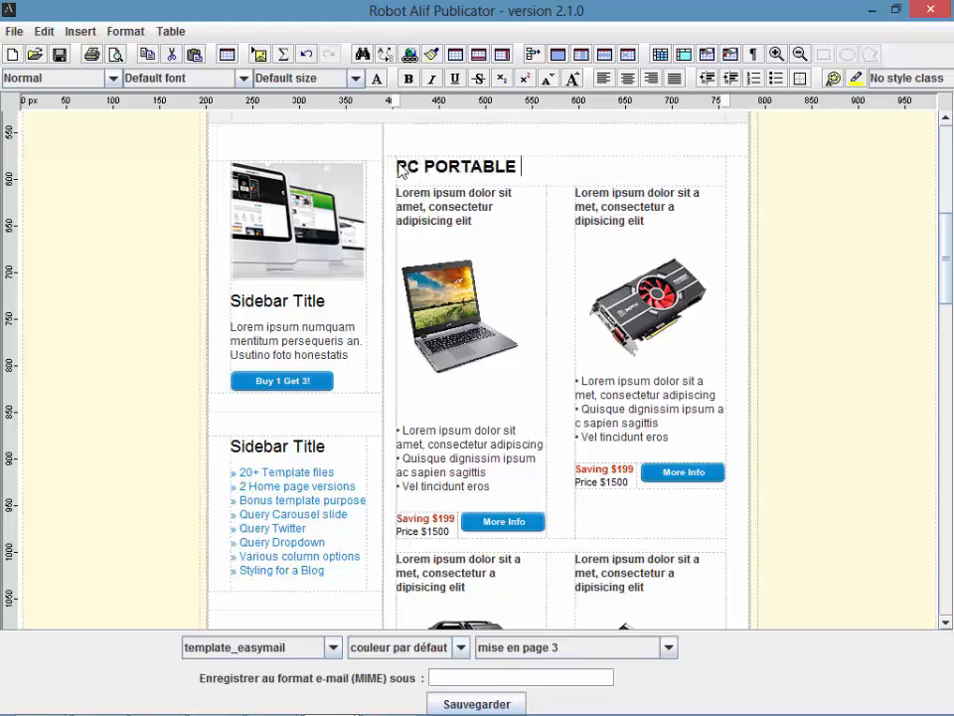
pyautogui.write('EN PROMO')
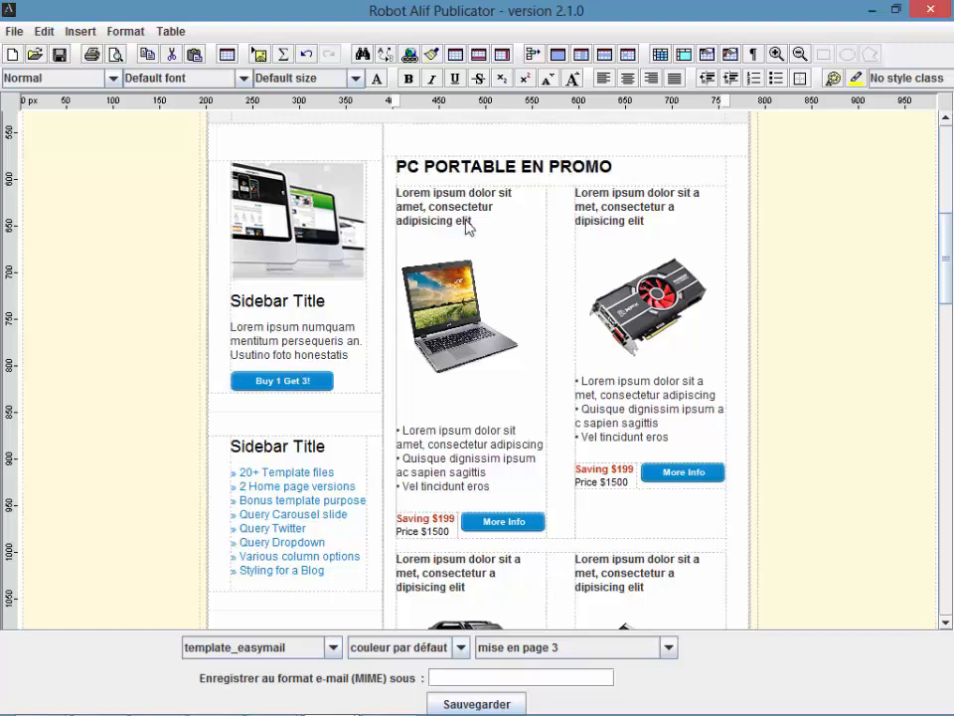
# Step: Rewrite the first column's description in French, starting 'Découvrez nos PC portables'
pyautogui.moveTo(472, 221); pyautogui.dragTo(400, 195)
pyautogui.write('L')
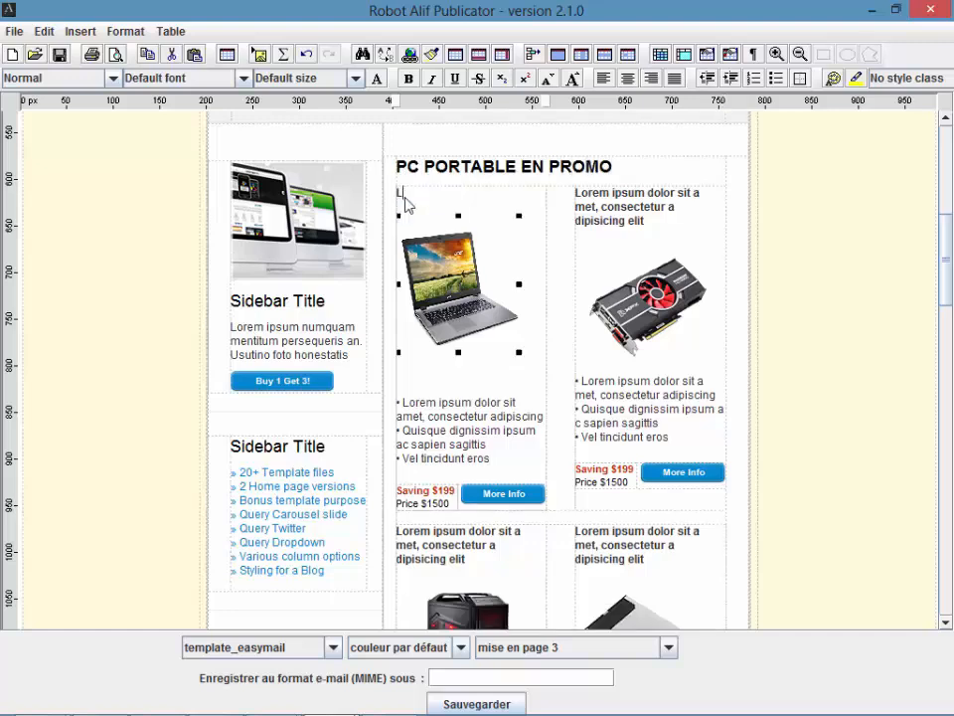
pyautogui.press('BackSpace')
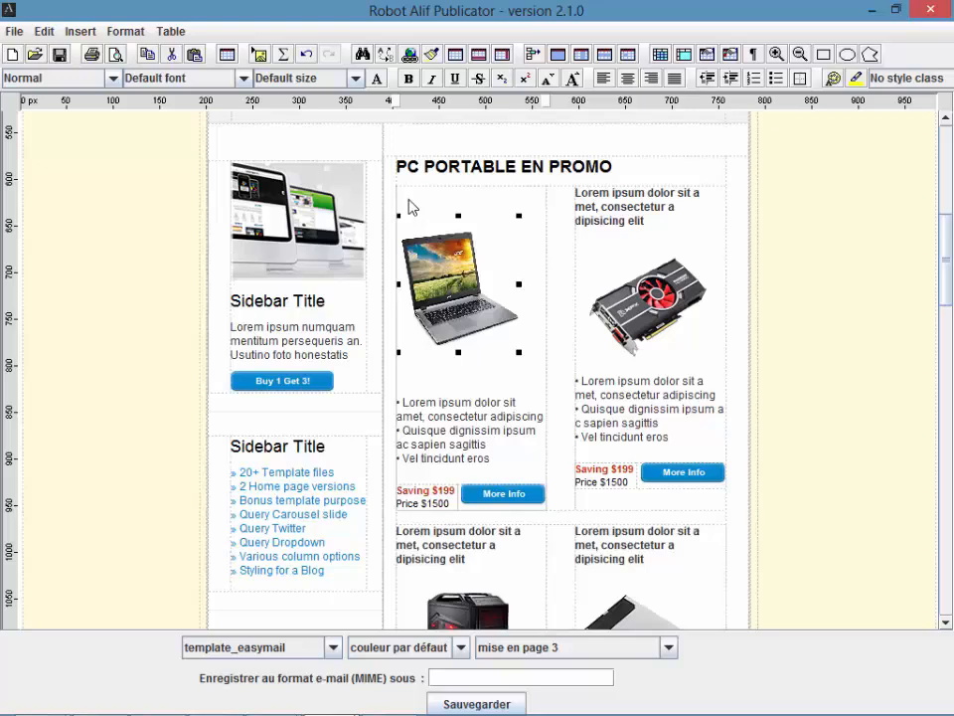
pyautogui.write('d2COUVRE')
pyautogui.press('BackSpace')
pyautogui.press('BackSpace')
pyautogui.press('BackSpace')
pyautogui.press('BackSpace')
pyautogui.press('BackSpace')
pyautogui.press('BackSpace')
pyautogui.press('BackSpace')
pyautogui.press('BackSpace')
pyautogui.write('Découvrez nos PC portables aux meilleur')
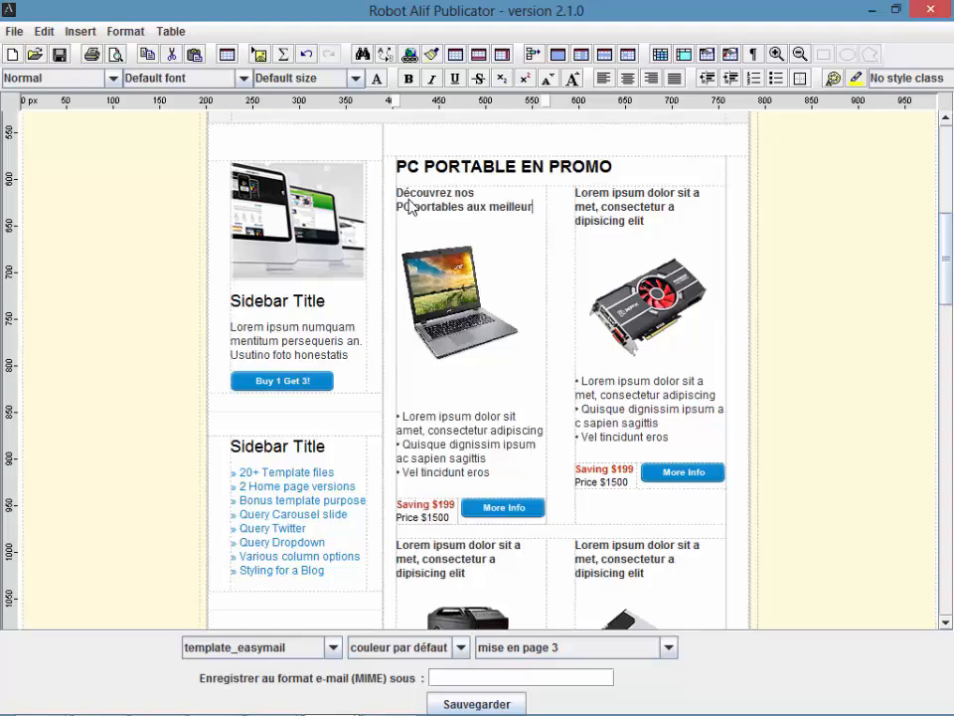
pyautogui.write(' ps prix')
# Step: Change the laptop's price lines to '199 €' and 'Prix 1500 €'
pyautogui.scroll(-3, 413, 213)
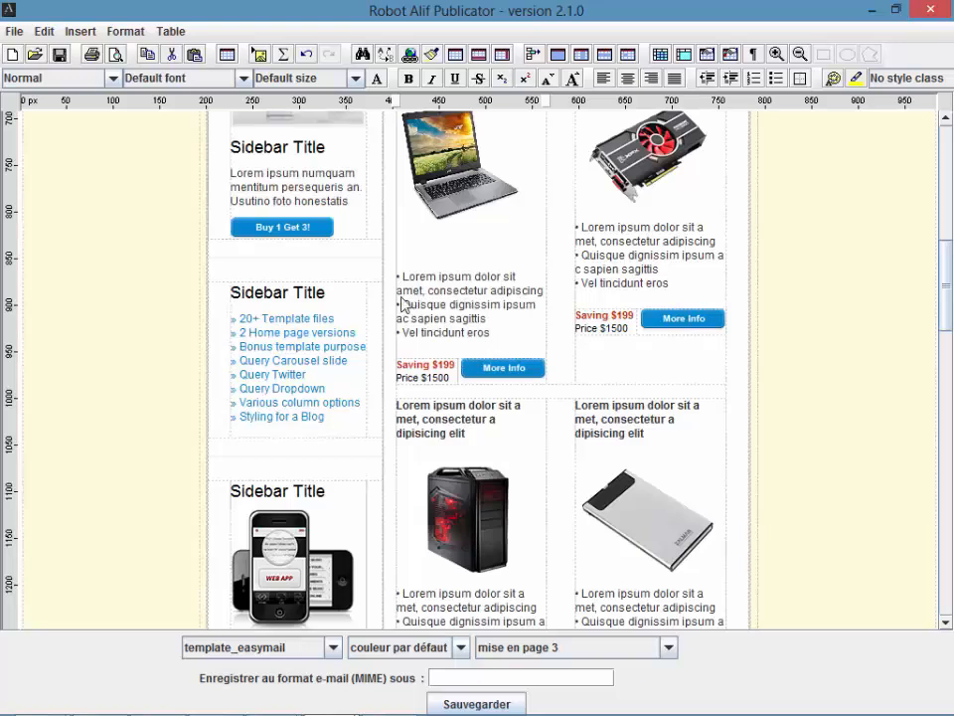
pyautogui.click(432, 366)
pyautogui.press('BackSpace')
pyautogui.press('BackSpace')
pyautogui.press('BackSpace')
pyautogui.press('BackSpace')
pyautogui.press('BackSpace')
pyautogui.press('BackSpace')
pyautogui.press('BackSpace')
pyautogui.press('BackSpace')
pyautogui.press('BackSpace')
pyautogui.press('BackSpace')
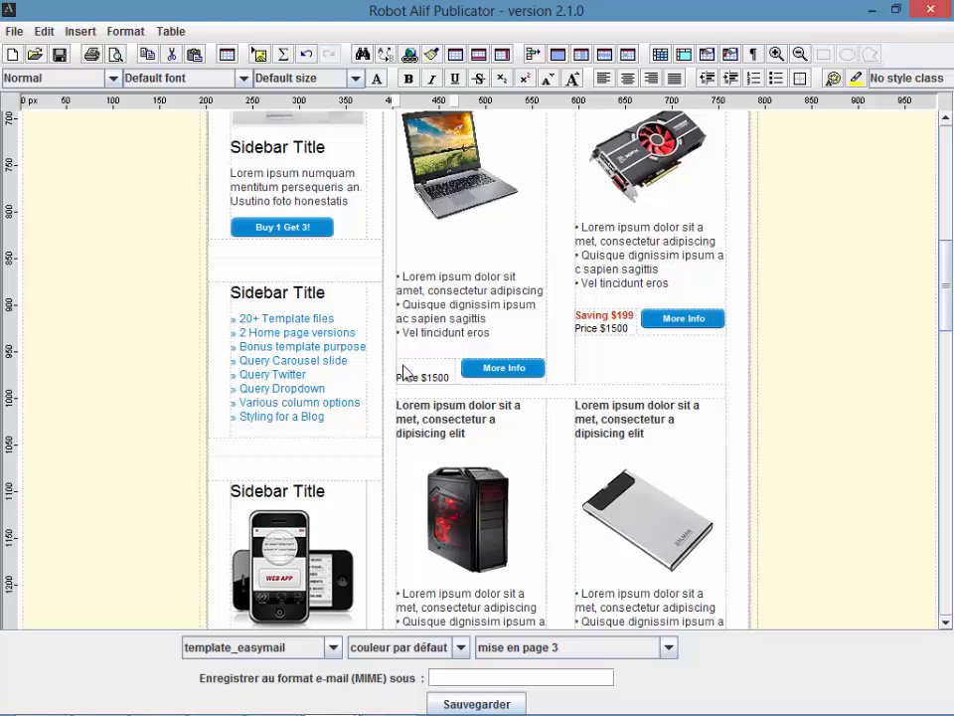
pyautogui.write('199 €')
pyautogui.press('Delete')
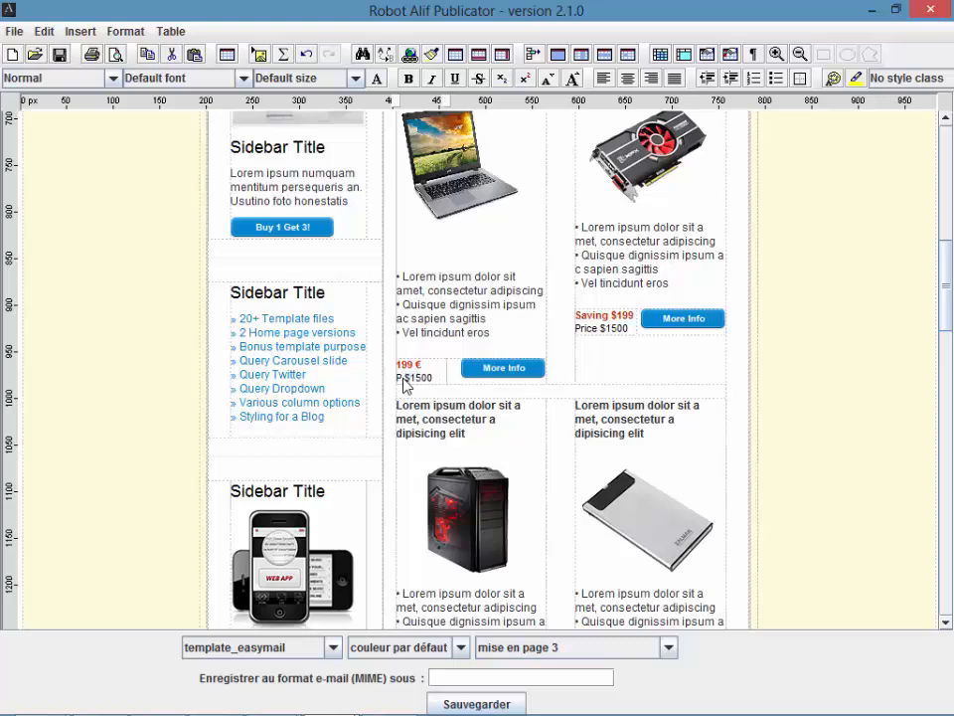
pyautogui.write('rix')
pyautogui.doubleClick(432, 385)
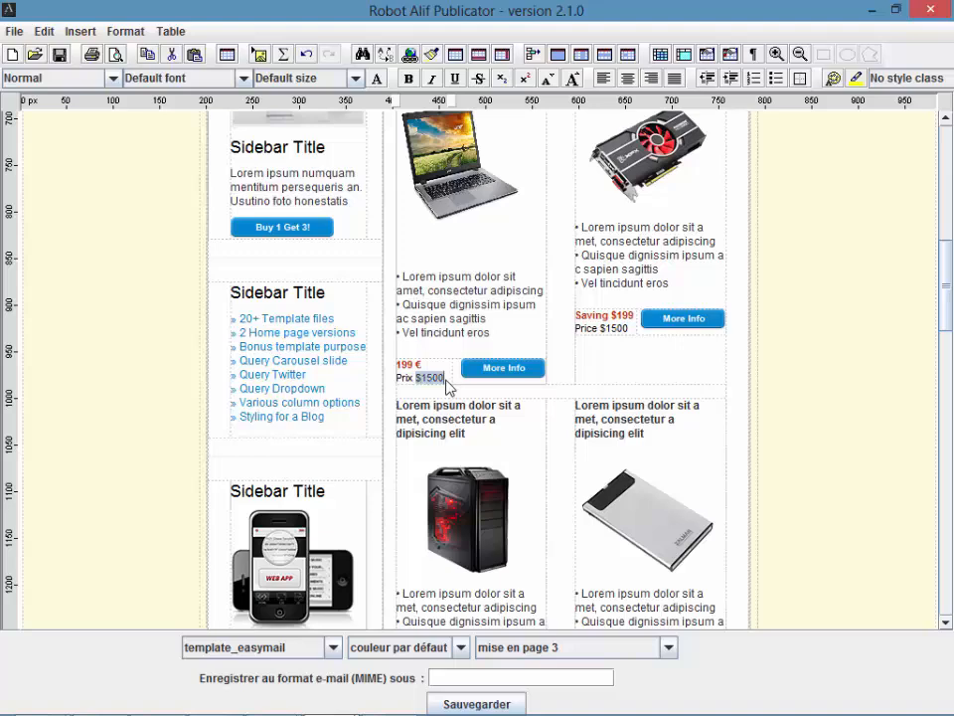
pyautogui.write('1500 €')
pyautogui.scroll(-3, 448, 388)
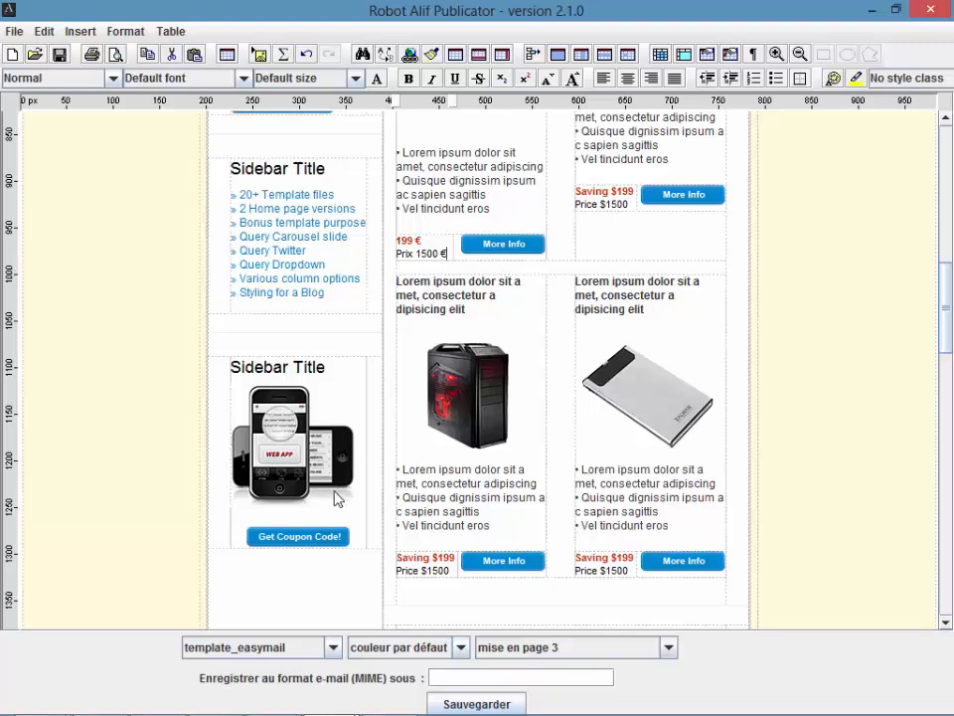
# Step: Browse the template and page layout lists without changing either
pyautogui.click(294, 647)
pyautogui.scroll(1, 334, 535)
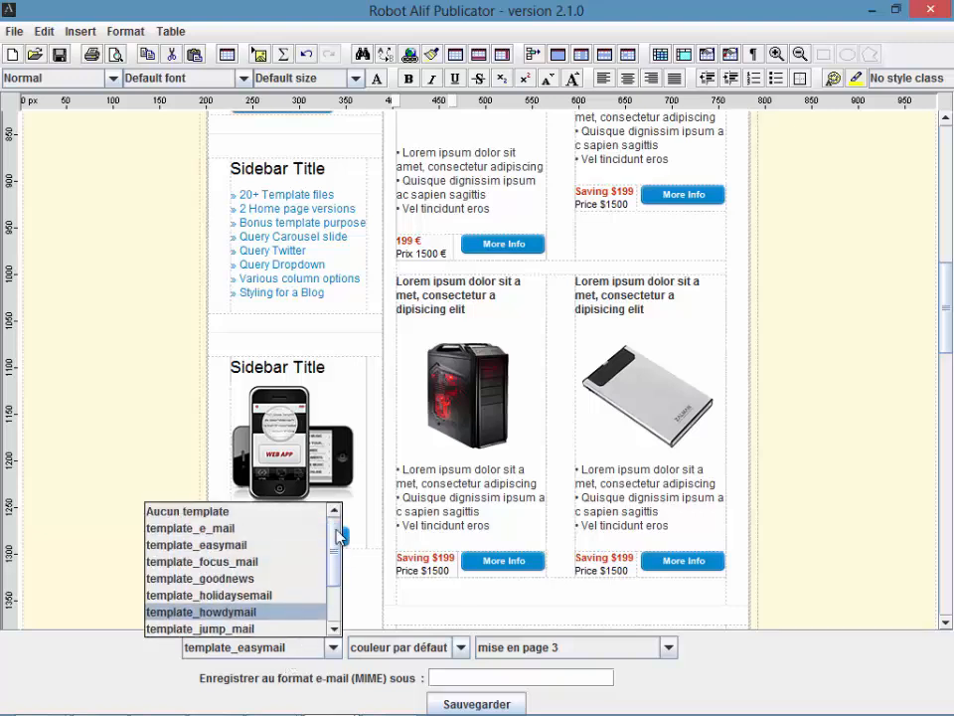
pyautogui.scroll(-2, 334, 535)
pyautogui.click(546, 648)
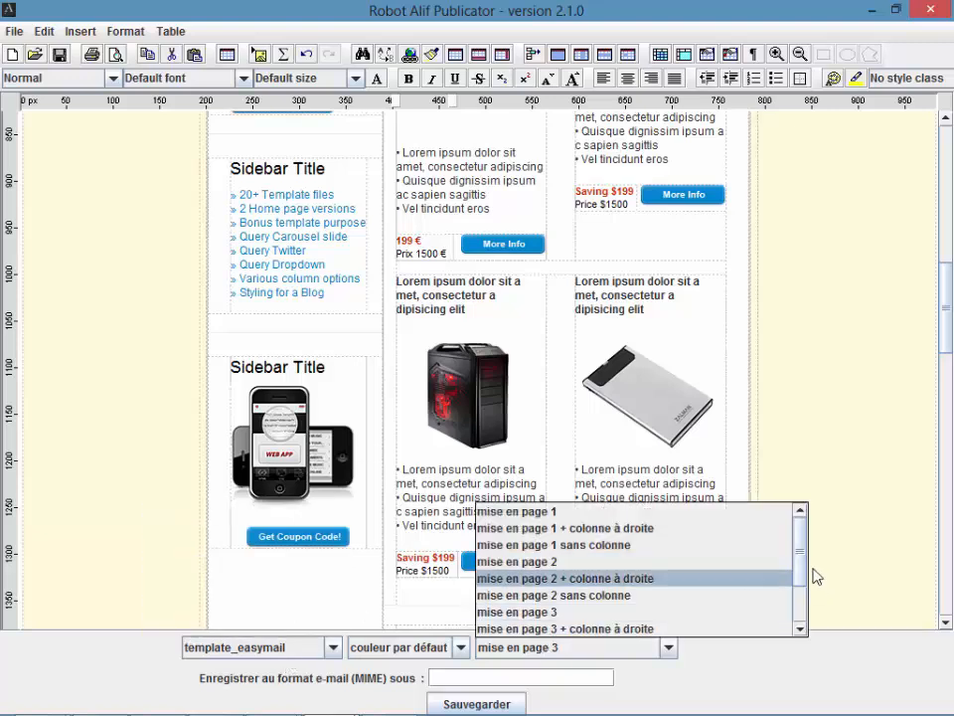
pyautogui.scroll(-2, 804, 566)
pyautogui.scroll(2, 802, 575)
# Step: Try the green colour scheme, then settle on the rouge (red) scheme
pyautogui.click(456, 648)
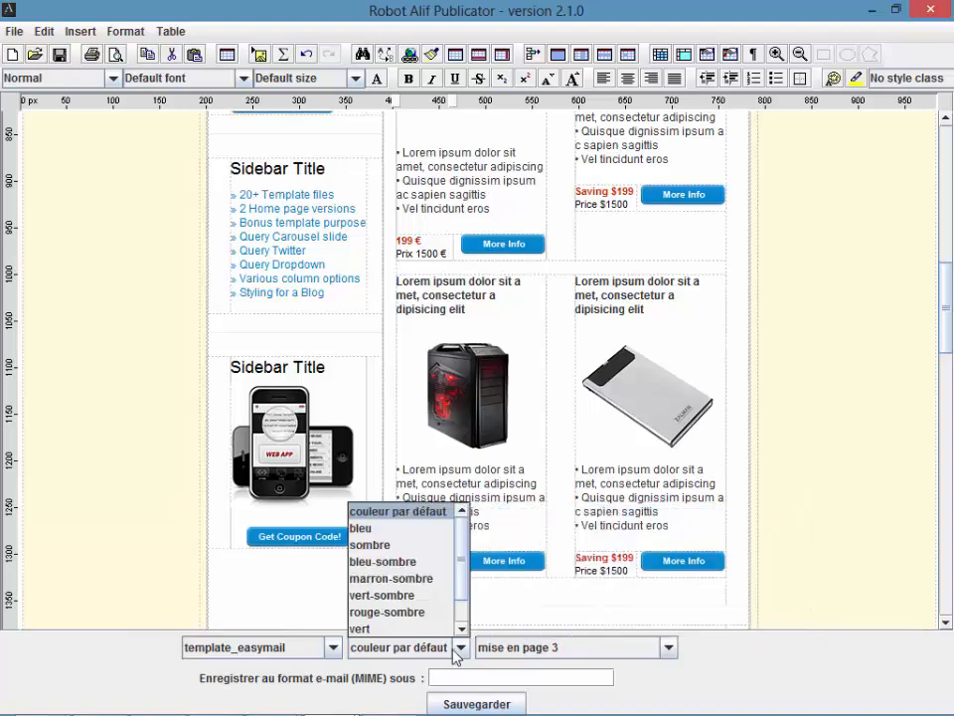
pyautogui.moveTo(950, 290); pyautogui.dragTo(952, 193)
pyautogui.click(406, 653)
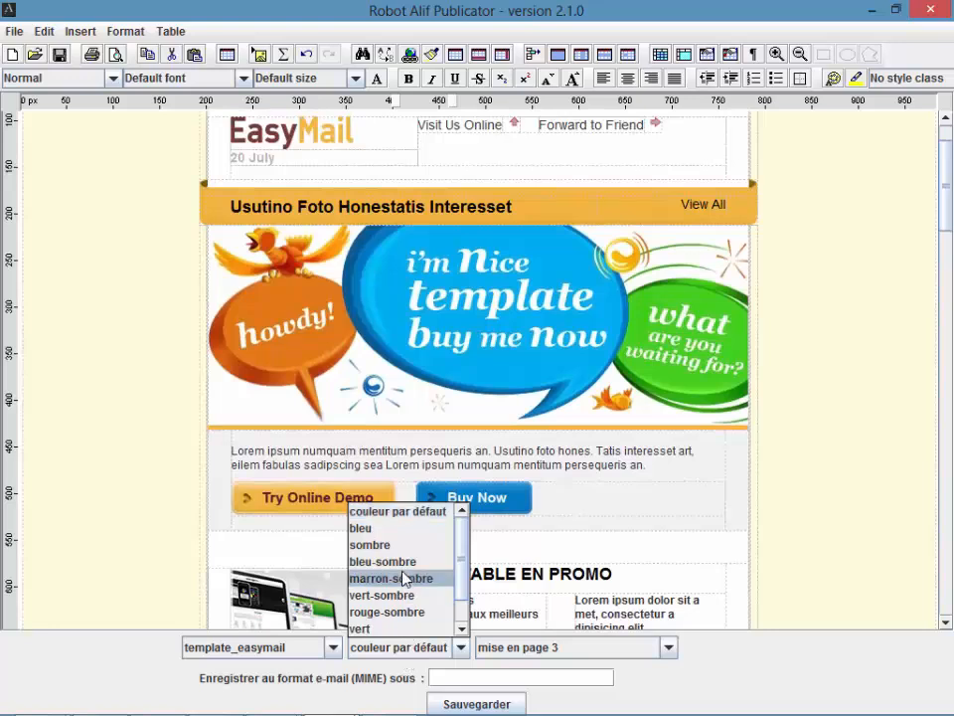
pyautogui.click(463, 625)
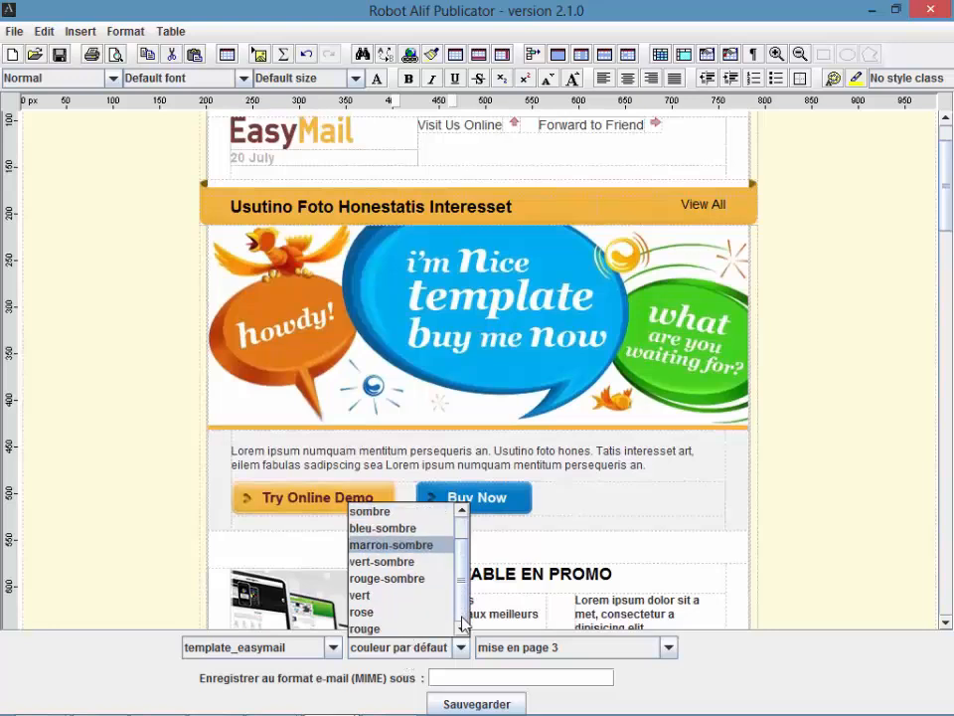
pyautogui.click(406, 595)
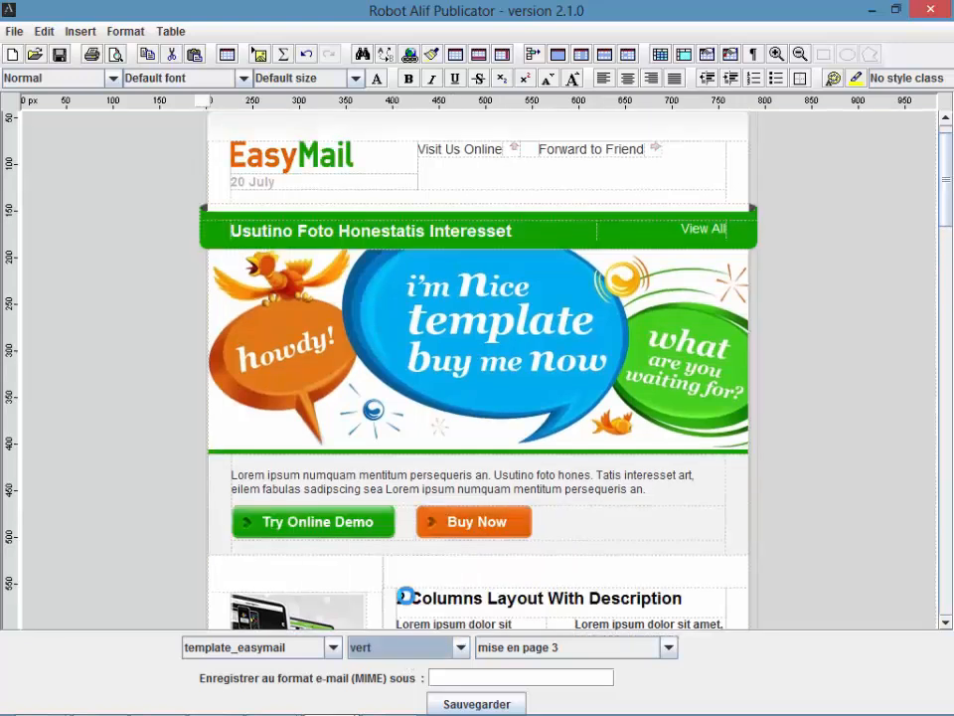
pyautogui.click(416, 646)
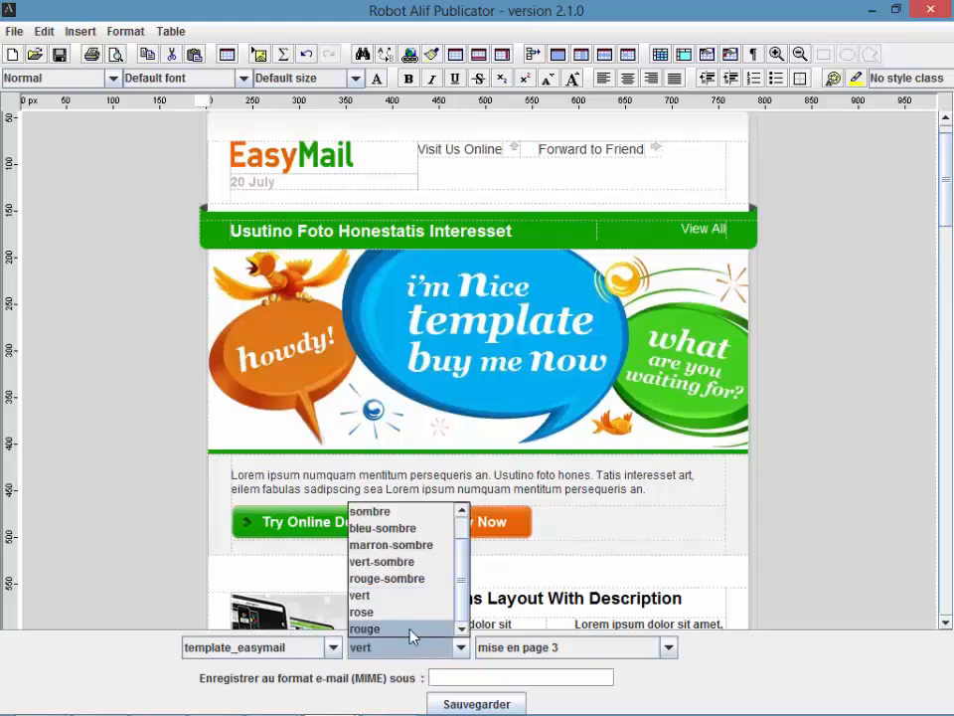
pyautogui.click(411, 629)
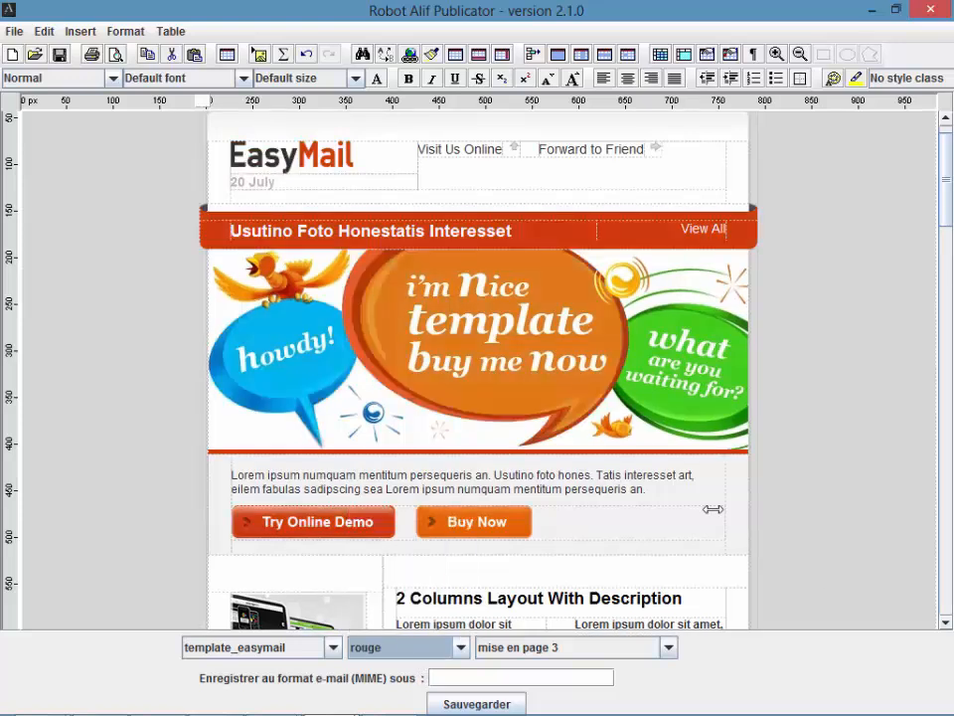
pyautogui.click(306, 646)
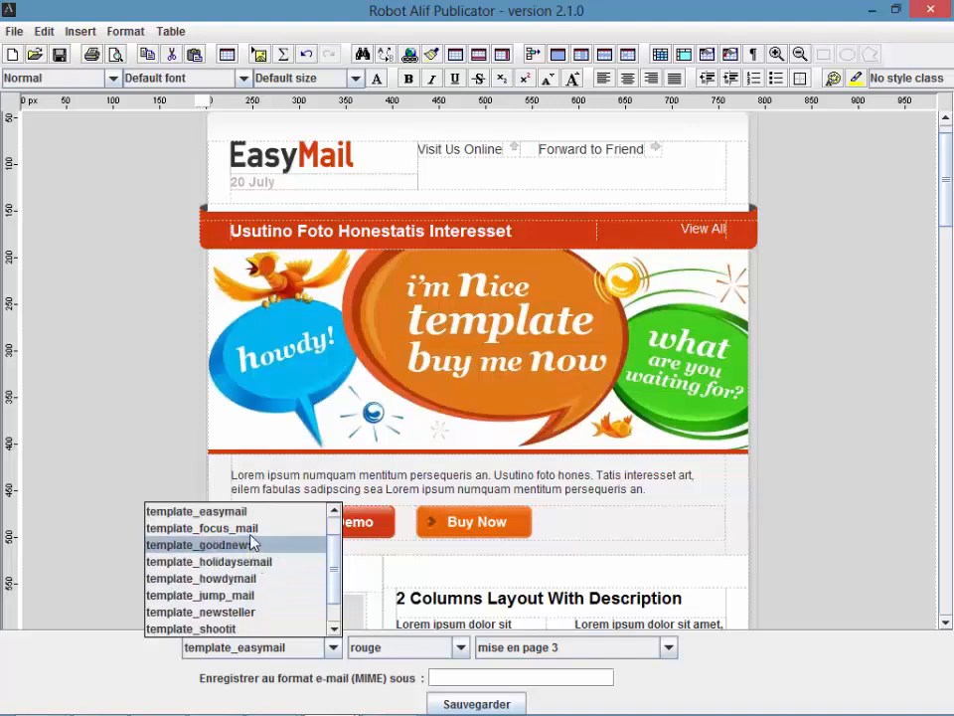
# Step: Switch to template_goodnews and apply the 'mise en page 3 sans colonne' layout
pyautogui.click(249, 546)
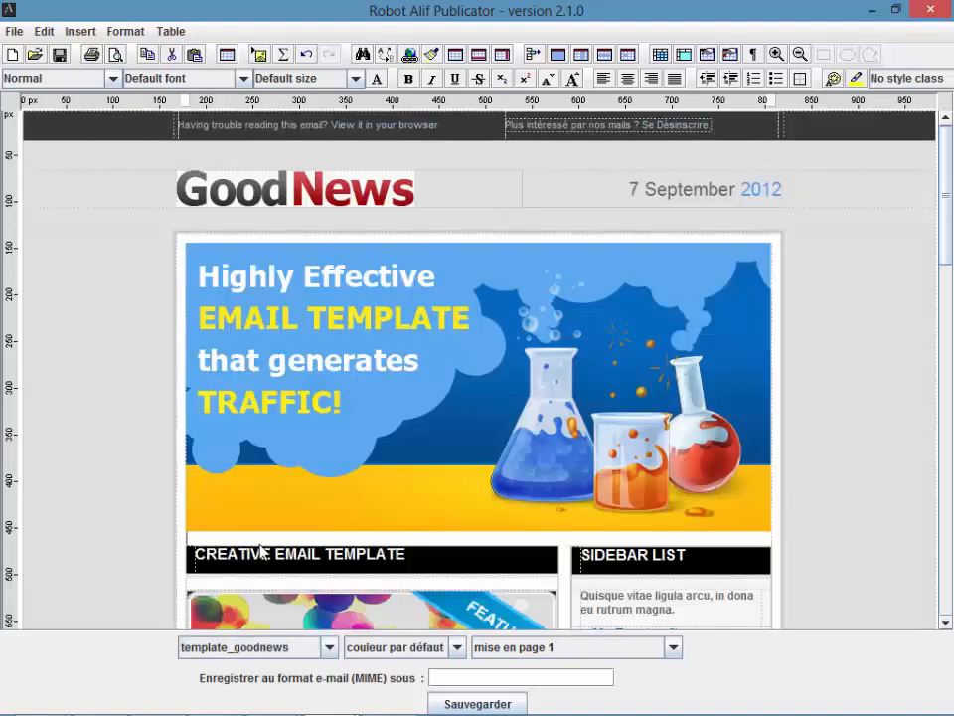
pyautogui.moveTo(947, 187); pyautogui.dragTo(952, 411)
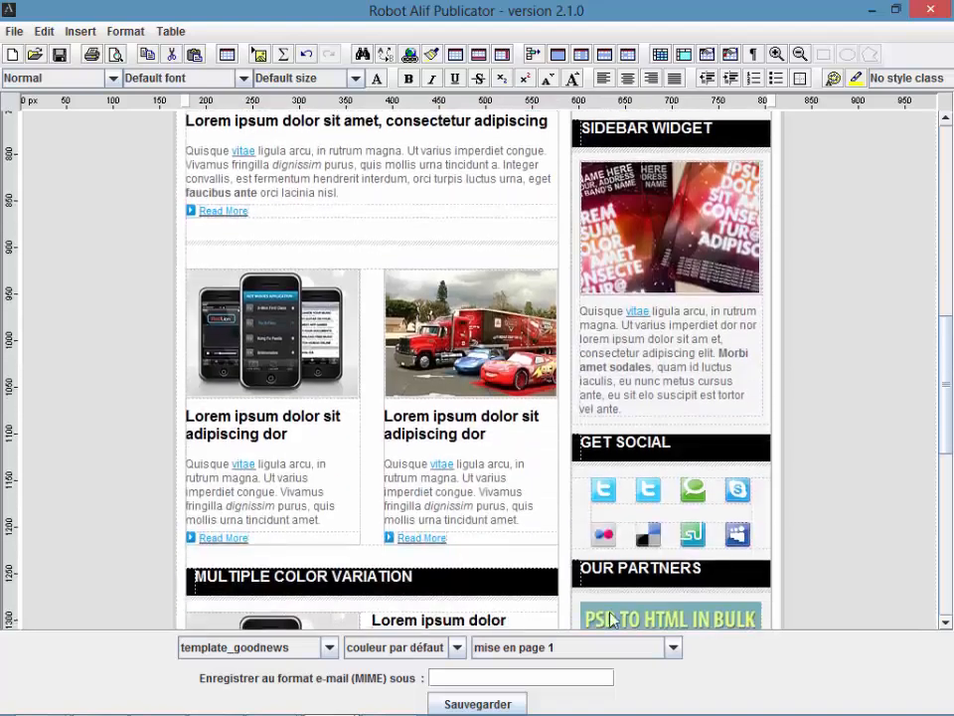
pyautogui.click(673, 648)
pyautogui.moveTo(807, 567); pyautogui.dragTo(805, 599)
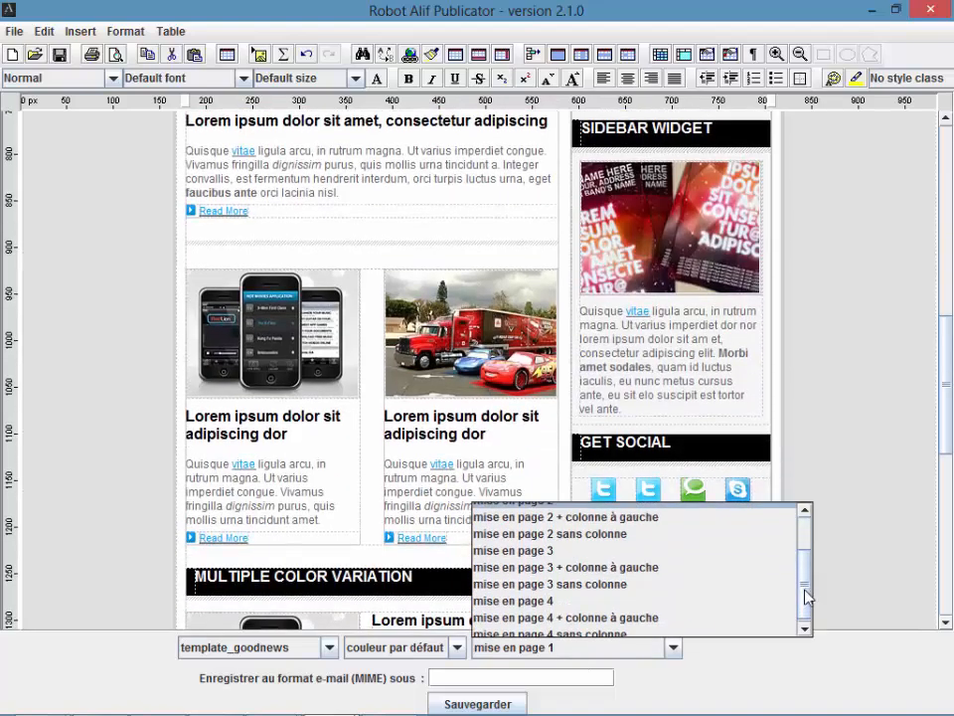
pyautogui.click(601, 584)
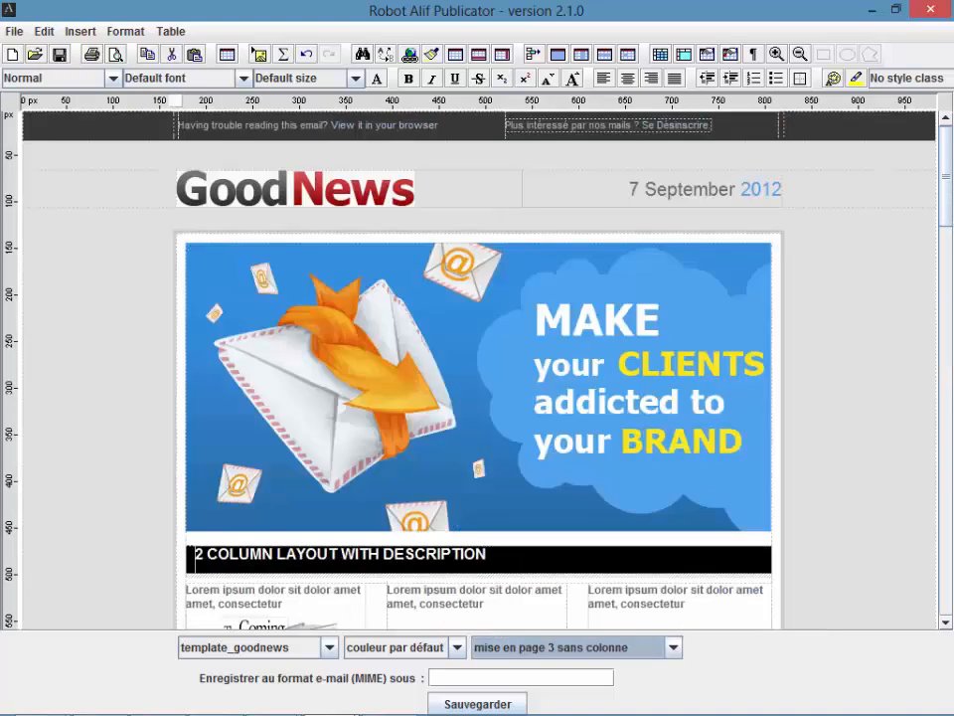
pyautogui.moveTo(945, 214); pyautogui.dragTo(952, 282)
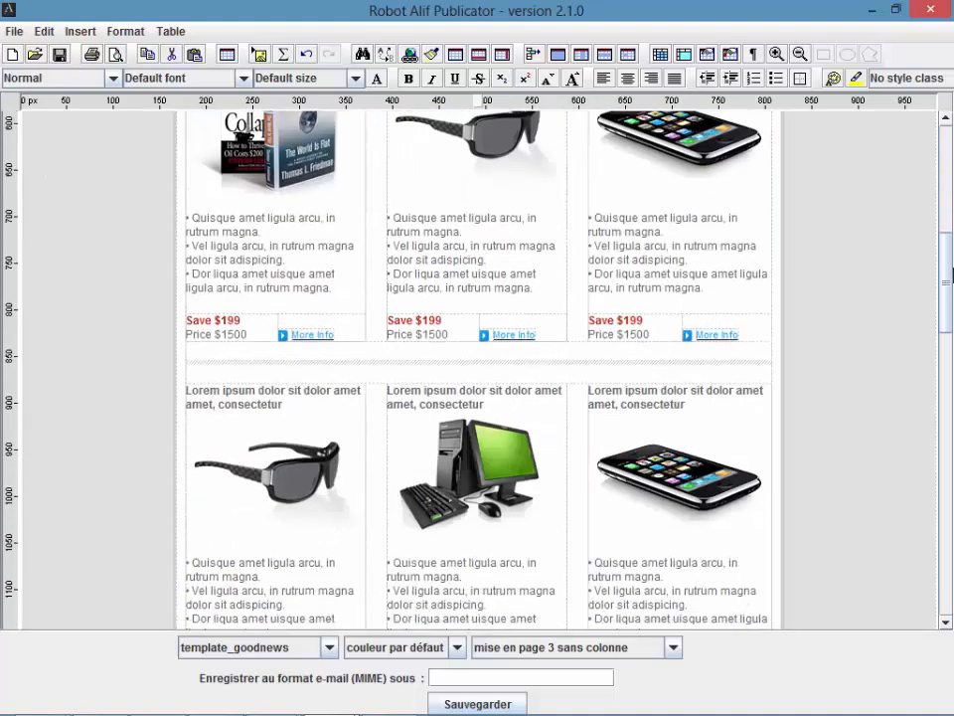
# Step: Try the rouge and rose colour schemes, then apply vert to the GoodNews newsletter
pyautogui.click(425, 647)
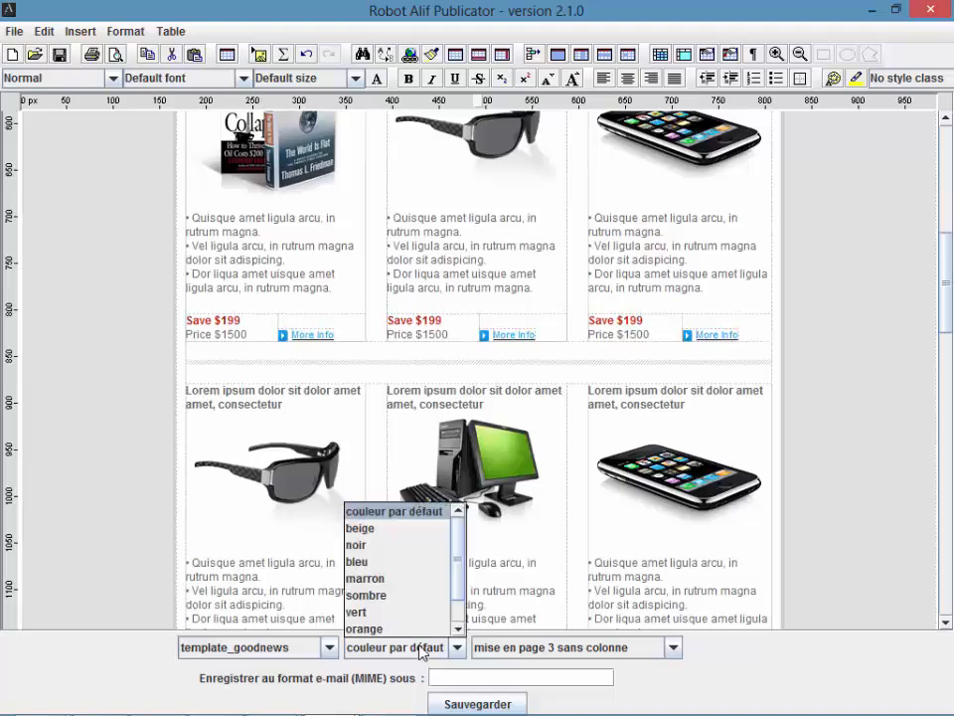
pyautogui.scroll(-1, 459, 571)
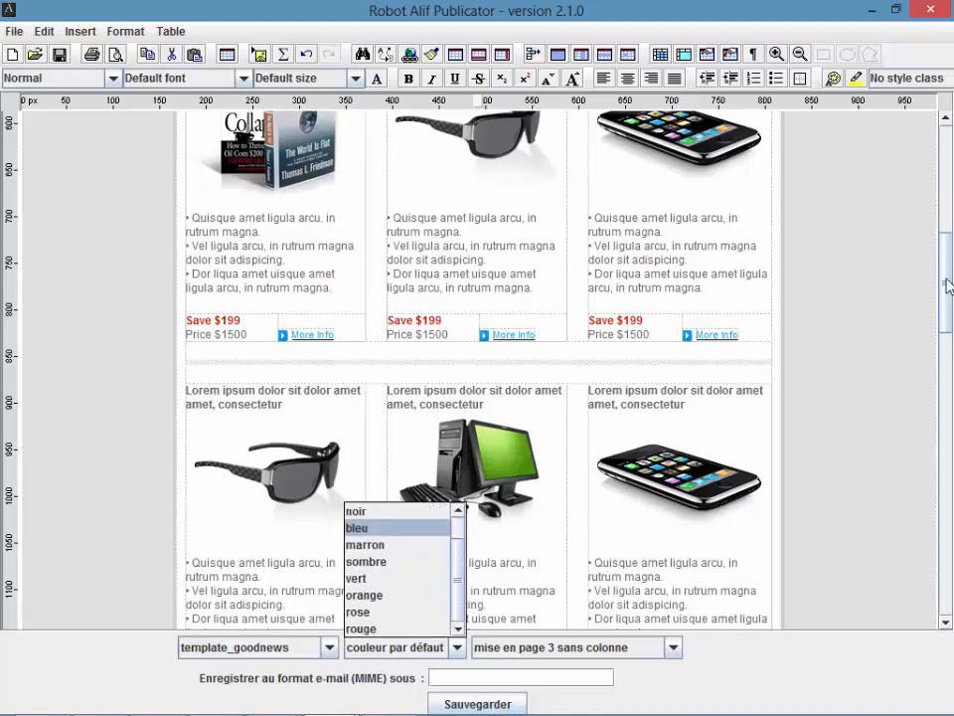
pyautogui.moveTo(948, 285); pyautogui.dragTo(949, 149)
pyautogui.click(430, 647)
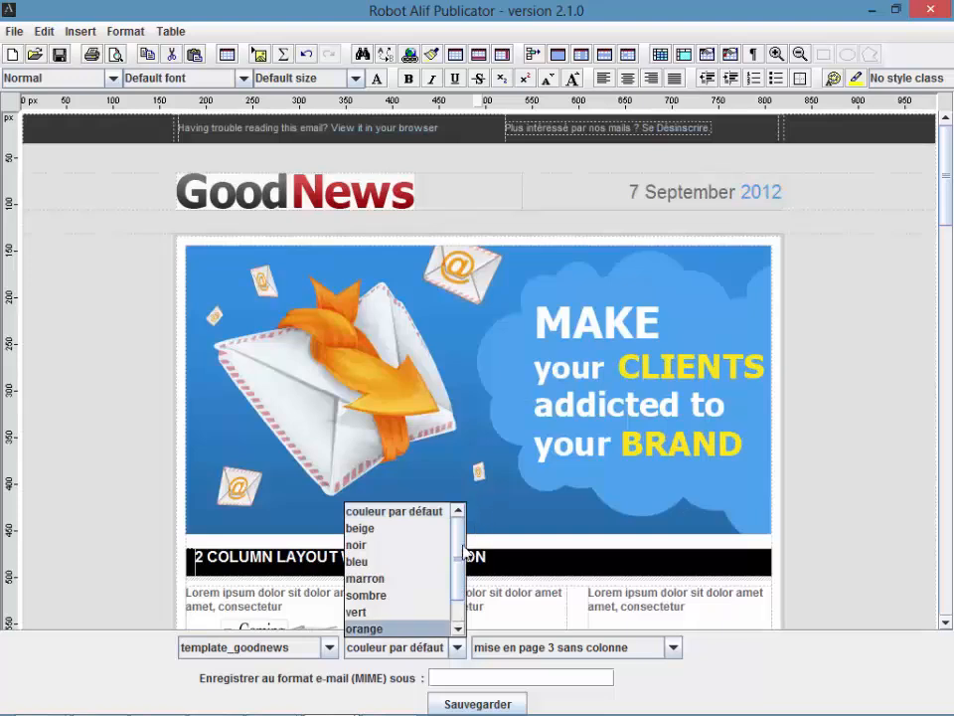
pyautogui.scroll(-1, 461, 587)
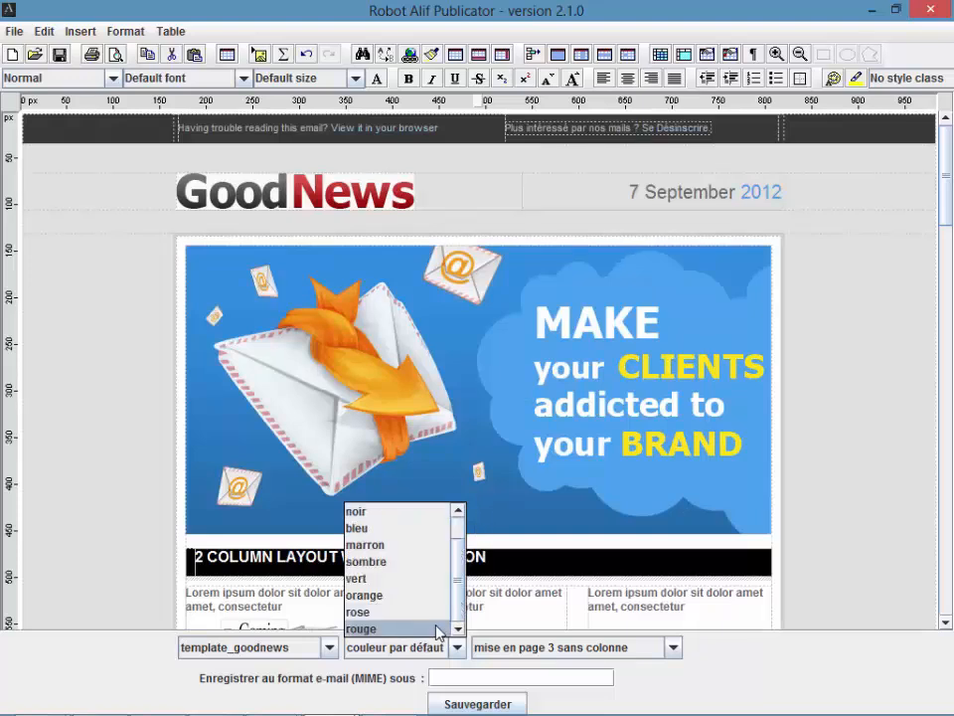
pyautogui.click(438, 628)
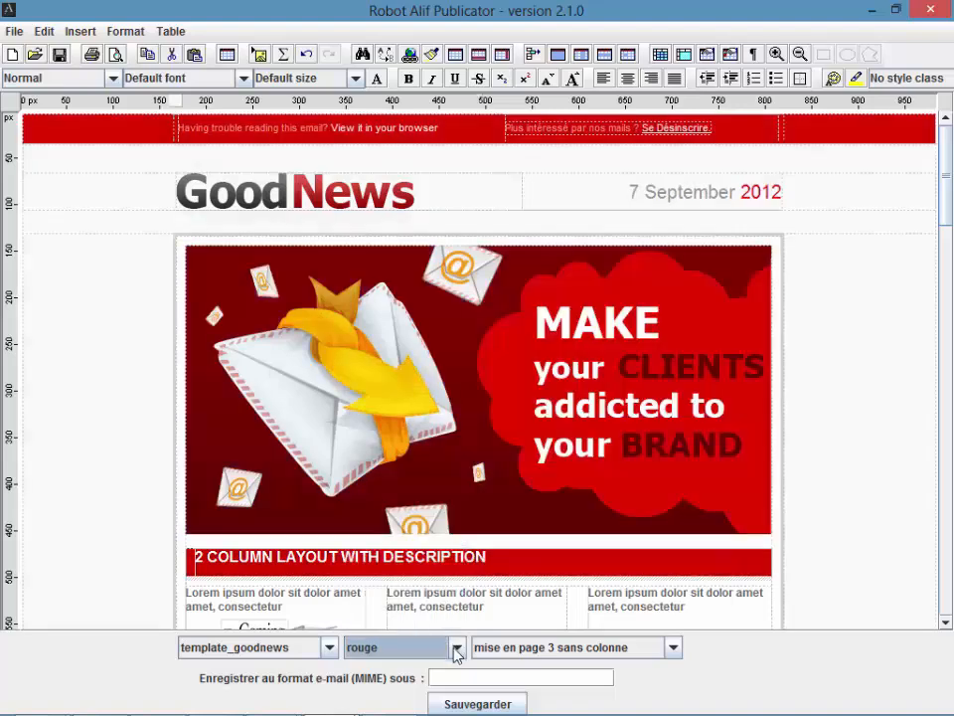
pyautogui.click(455, 648)
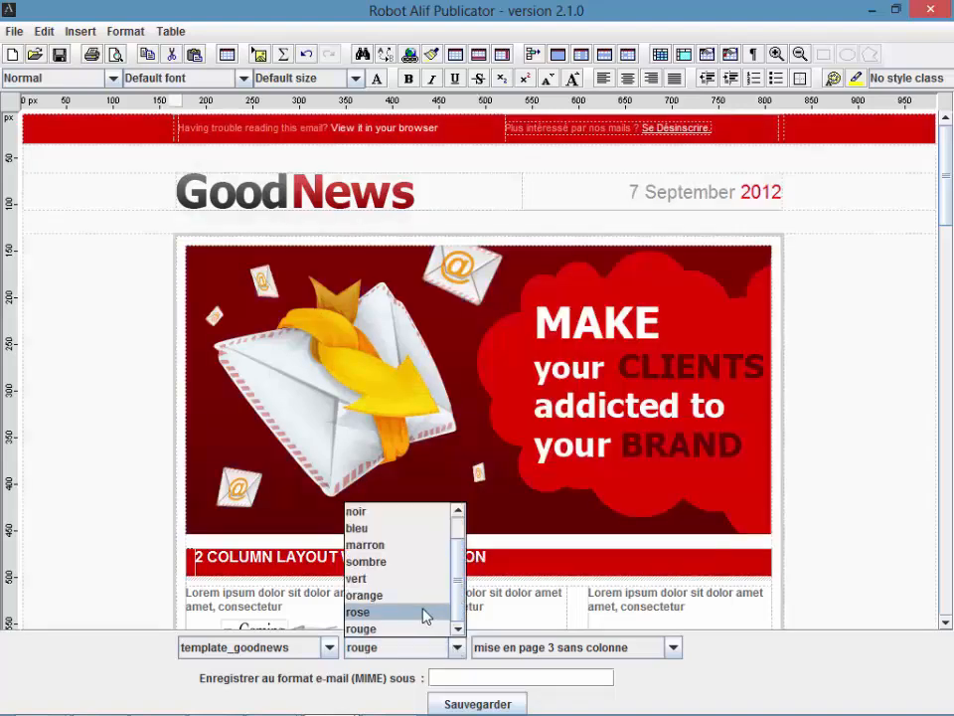
pyautogui.click(424, 612)
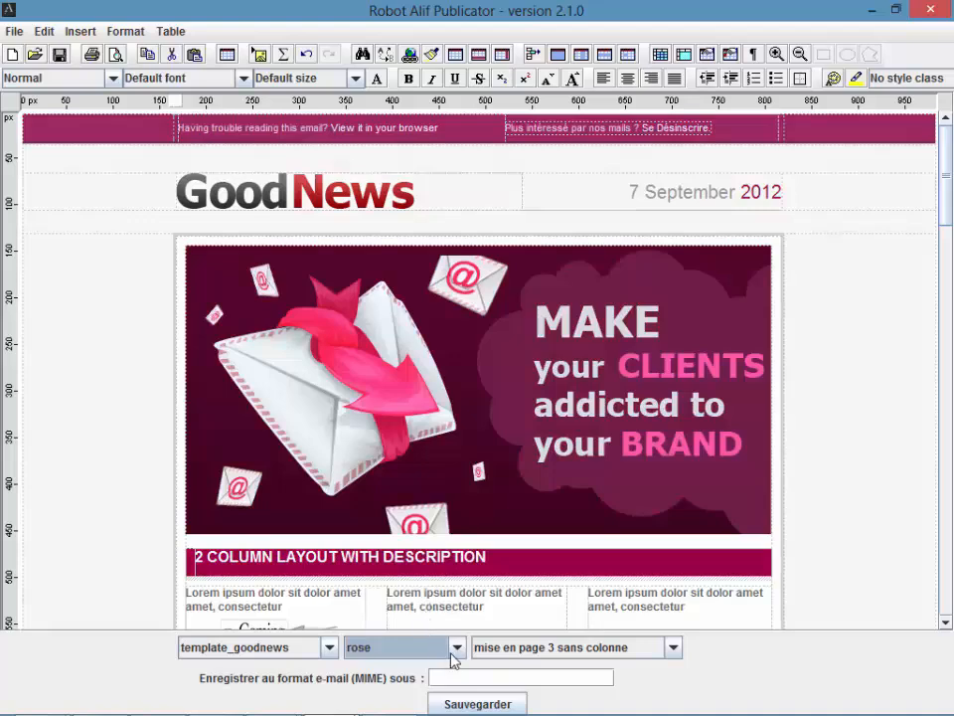
pyautogui.click(456, 647)
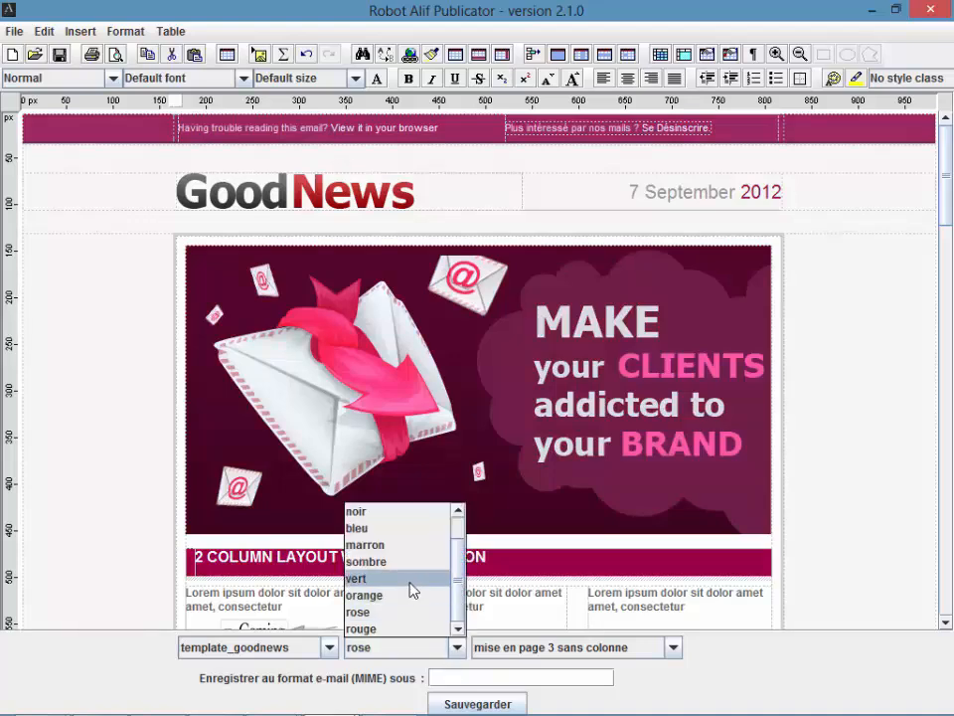
pyautogui.click(413, 579)
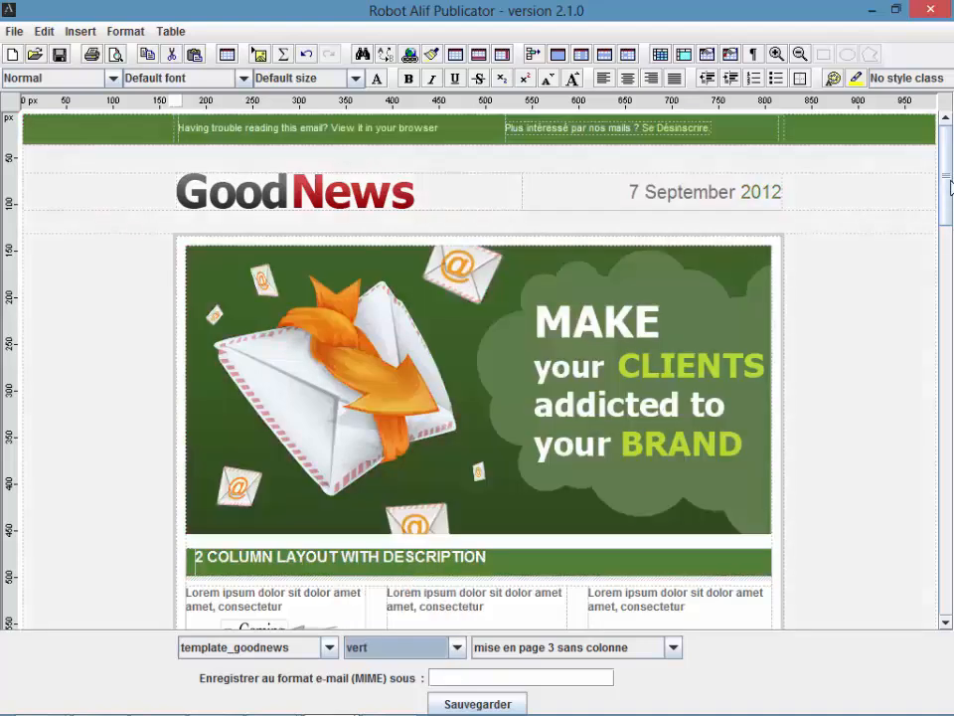
pyautogui.moveTo(950, 187); pyautogui.dragTo(949, 251)
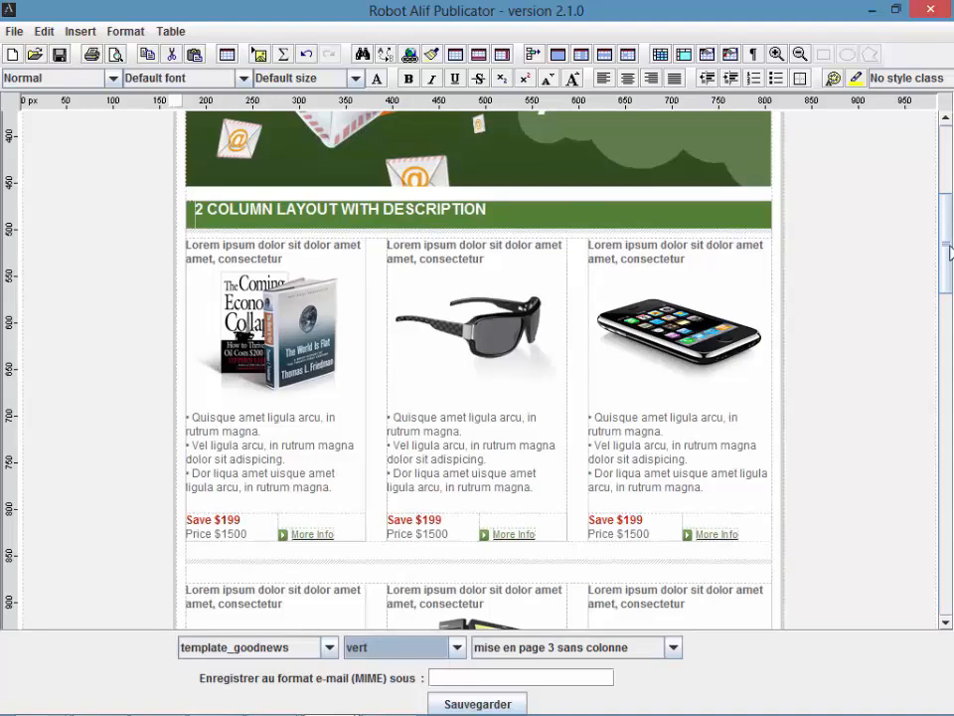
pyautogui.moveTo(949, 251)
pyautogui.mouseDown()
pyautogui.moveTo(950, 217)
pyautogui.moveTo(949, 261)
pyautogui.mouseUp()
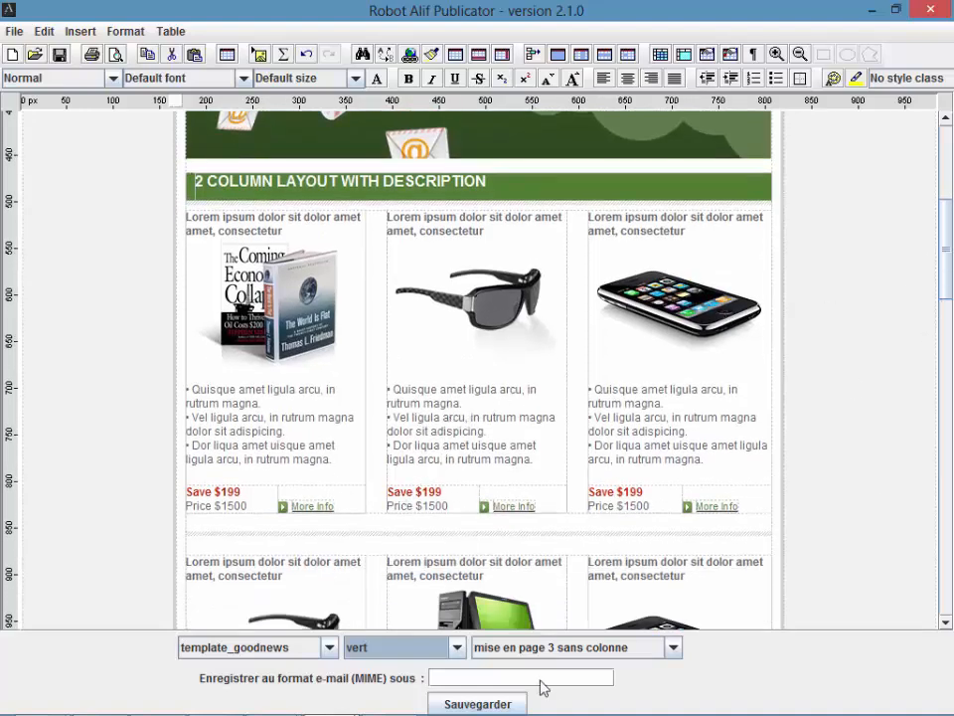
# Step: Save the newsletter in MIME e-mail format under the name MonTemplate
pyautogui.click(504, 679)
pyautogui.write('Mon')
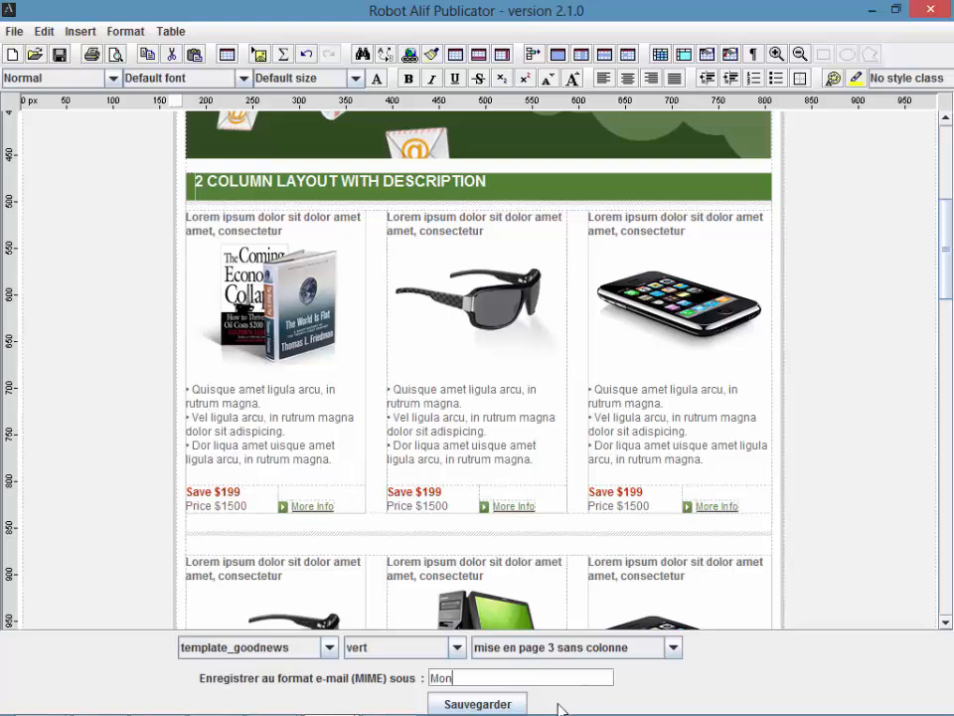
pyautogui.write('Template')
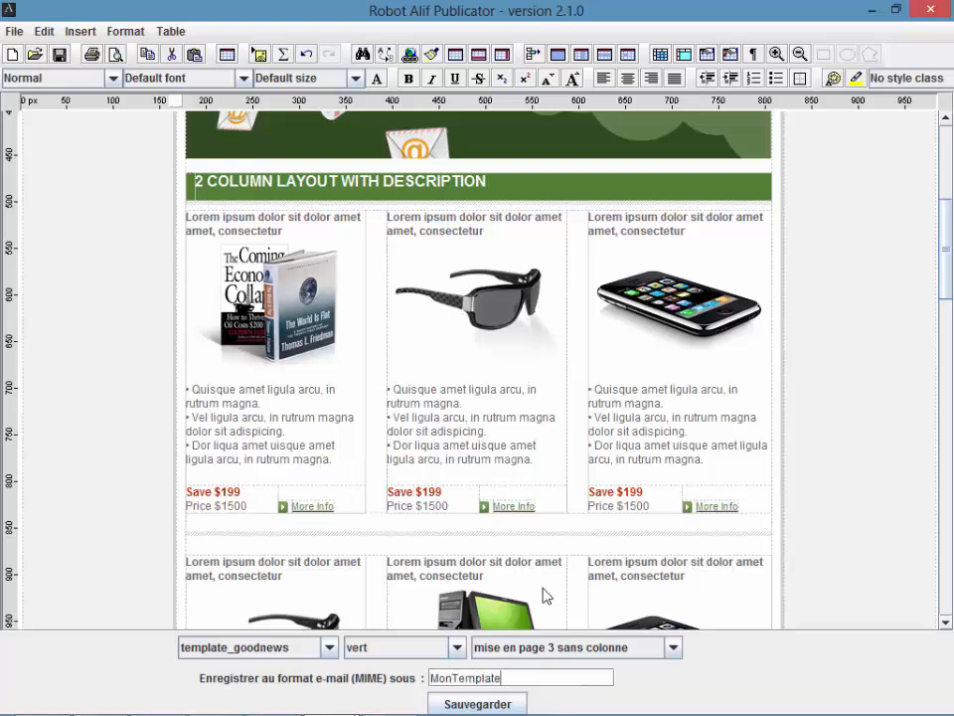
pyautogui.click(516, 701)
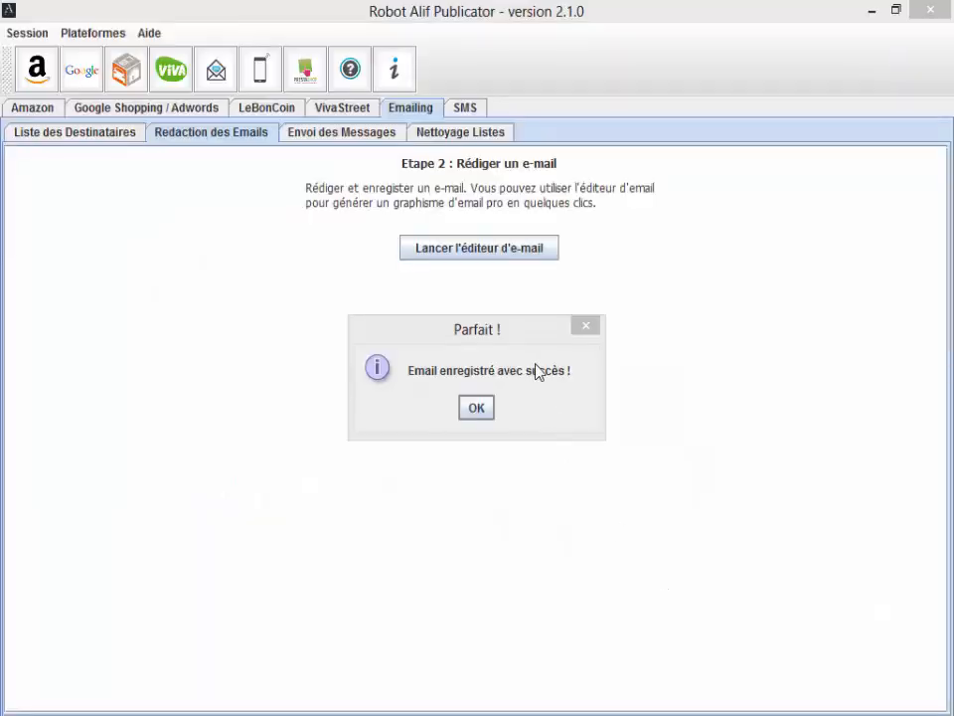
# Step: Dismiss the save confirmation and enter 'Ma Super Newsletter' as the email subject
pyautogui.click(490, 407)
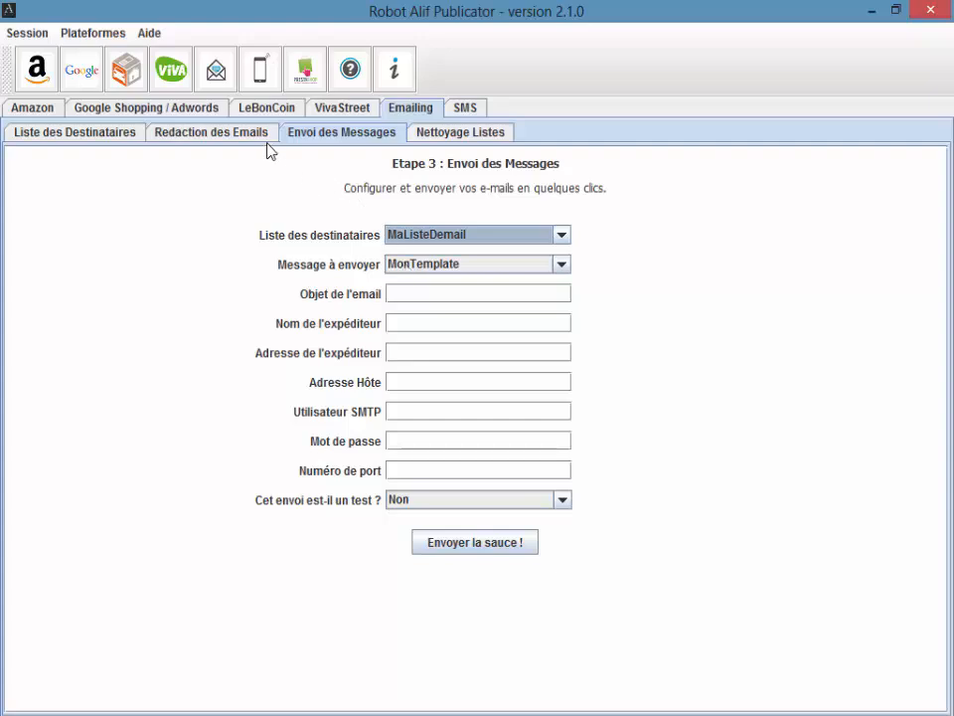
pyautogui.click(448, 293)
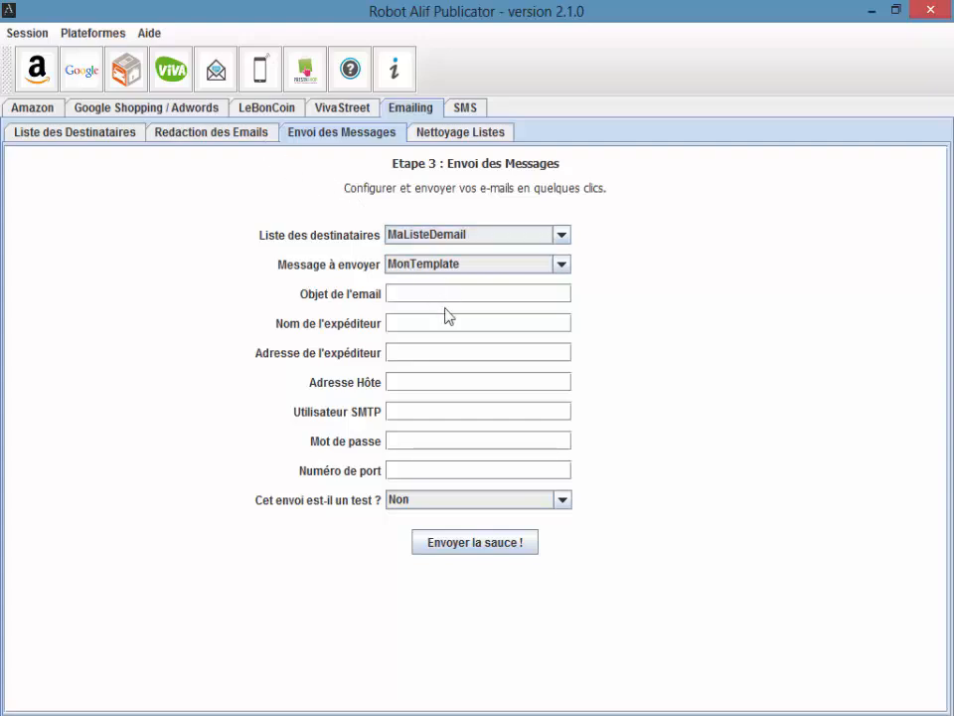
pyautogui.write('Ma Super Newsletter')
# Step: Enter 'Ma Boutique' as sender name and fill in the sender's e-mail address
pyautogui.click(443, 320)
pyautogui.write('Ma Boutiq')
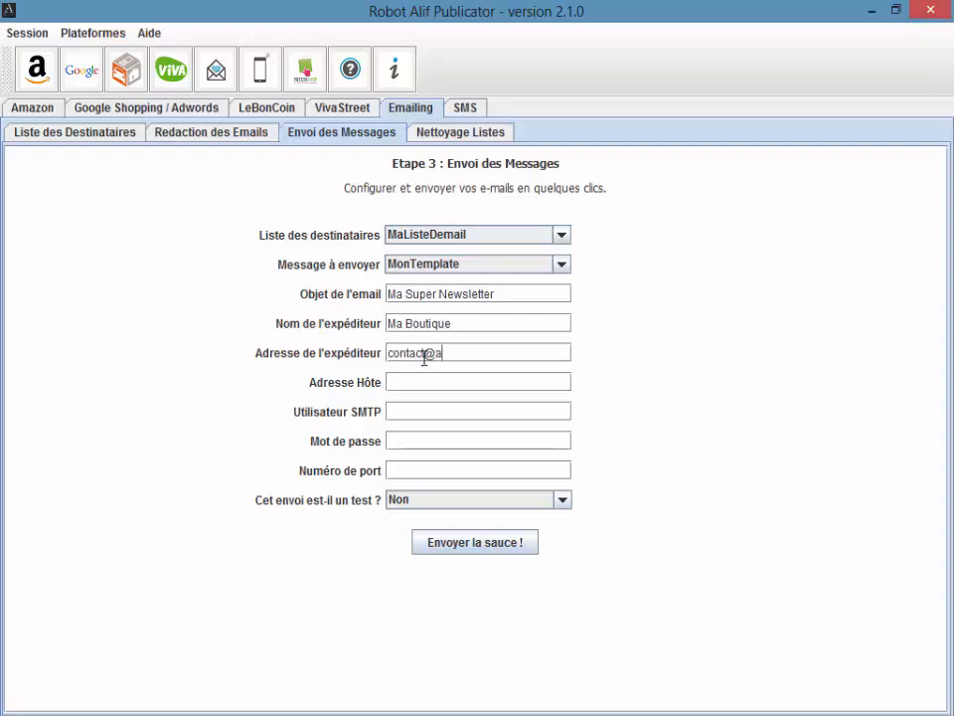
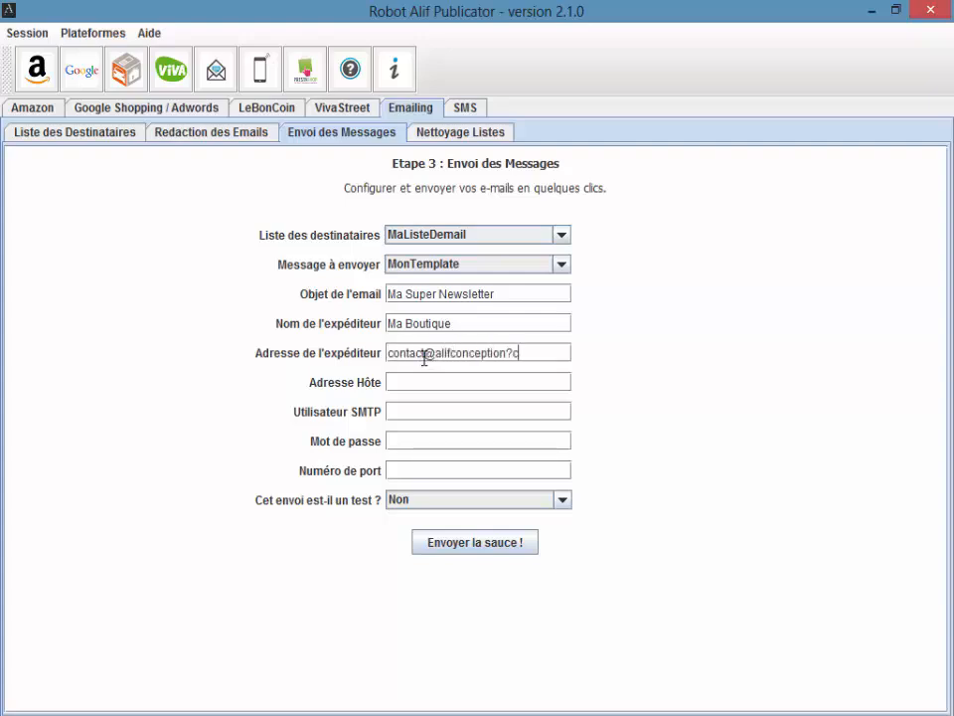
# Step: Step through the SMTP user, password and port fields, then bring up the Nettoyage Listes panel
pyautogui.click(405, 414)
pyautogui.click(408, 441)
pyautogui.click(399, 471)
pyautogui.click(405, 439)
pyautogui.click(406, 438)
pyautogui.click(489, 140)
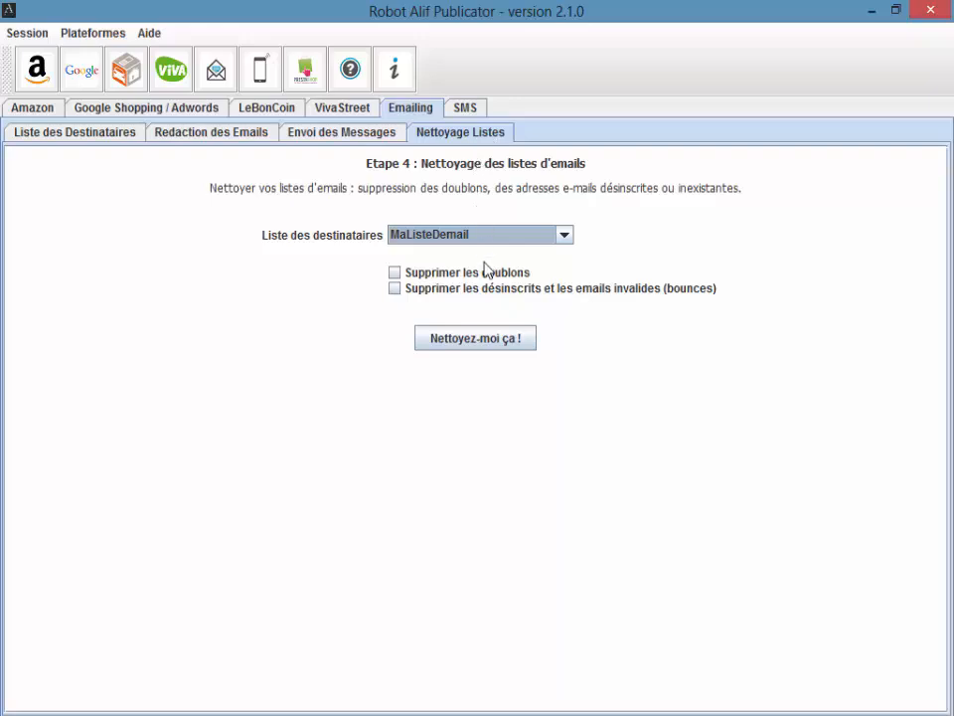
# Step: Tick 'Supprimer les doublons' so duplicates are removed from MaListeDemail
pyautogui.click(395, 272)
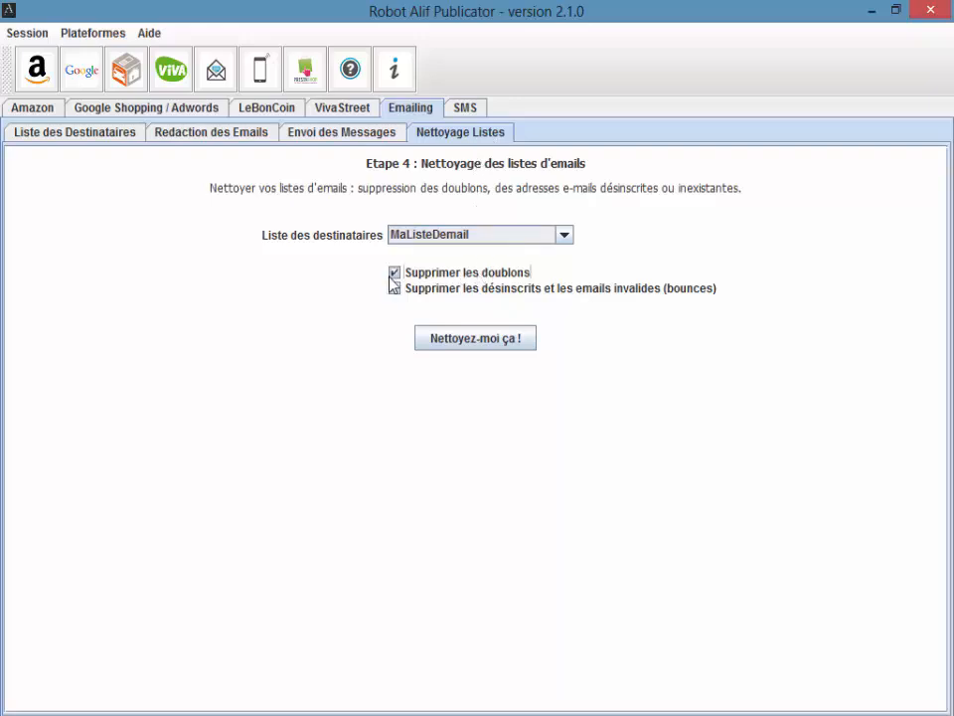